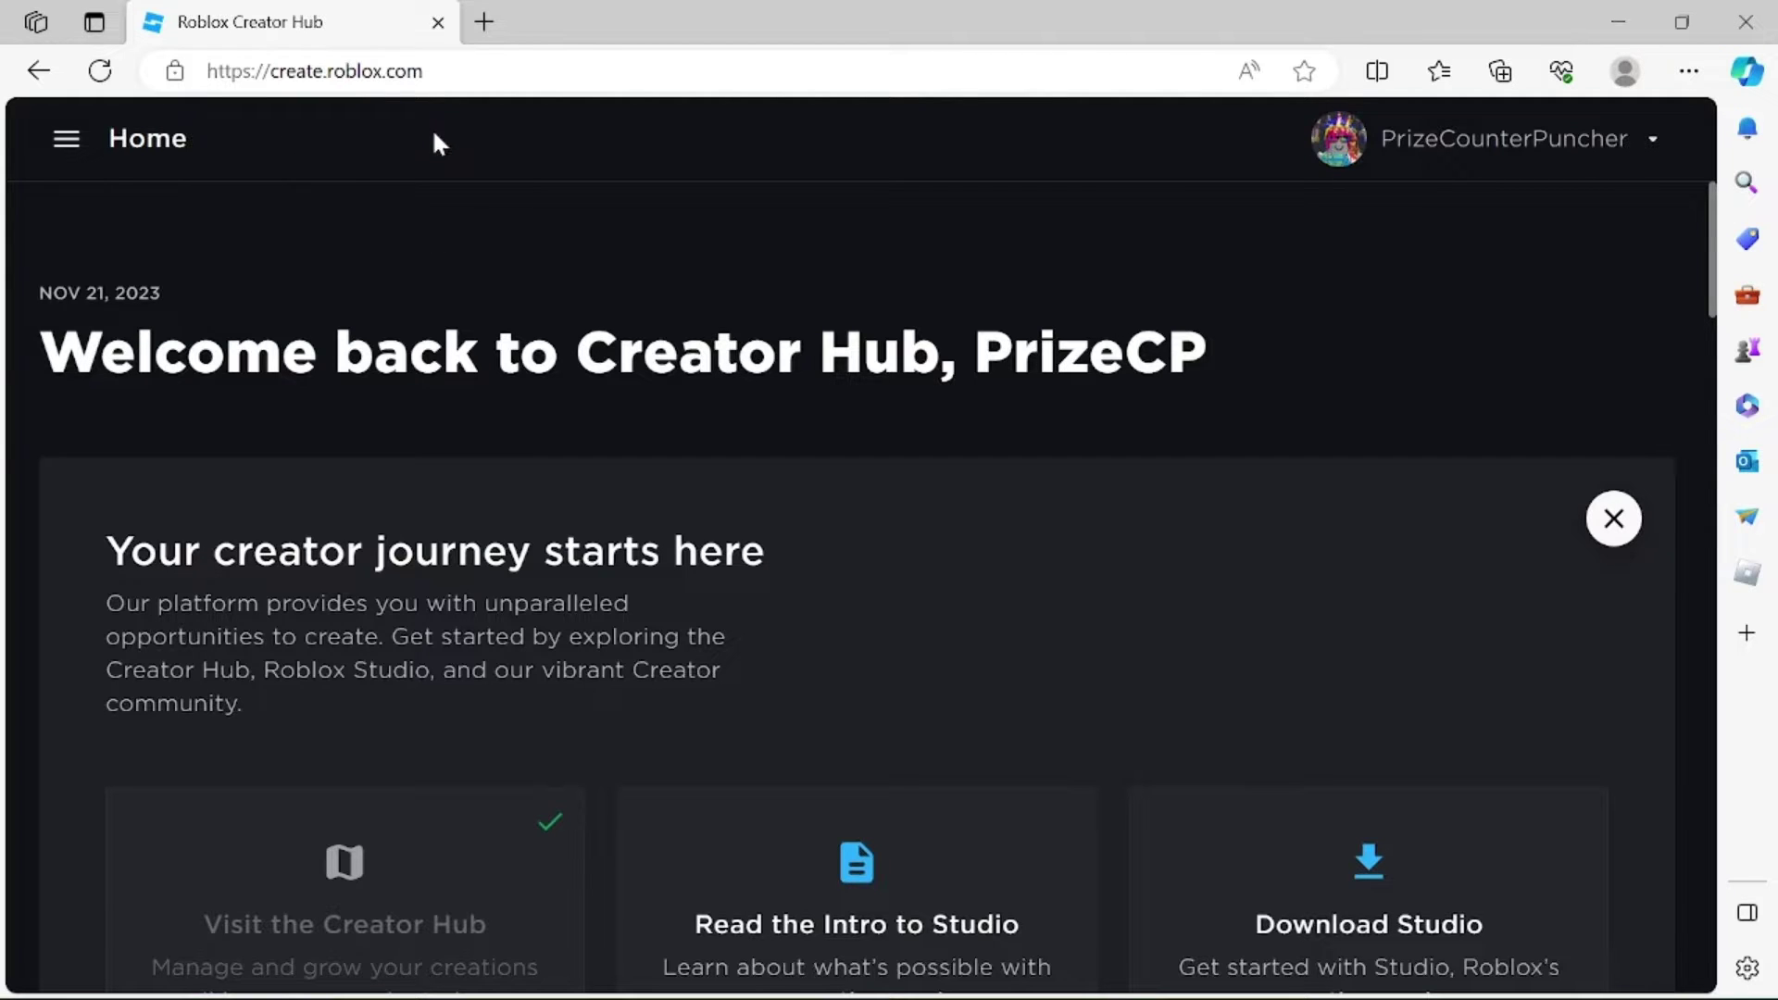
Open the Creator Hub hamburger menu to reveal the Studio quick link
click(67, 140)
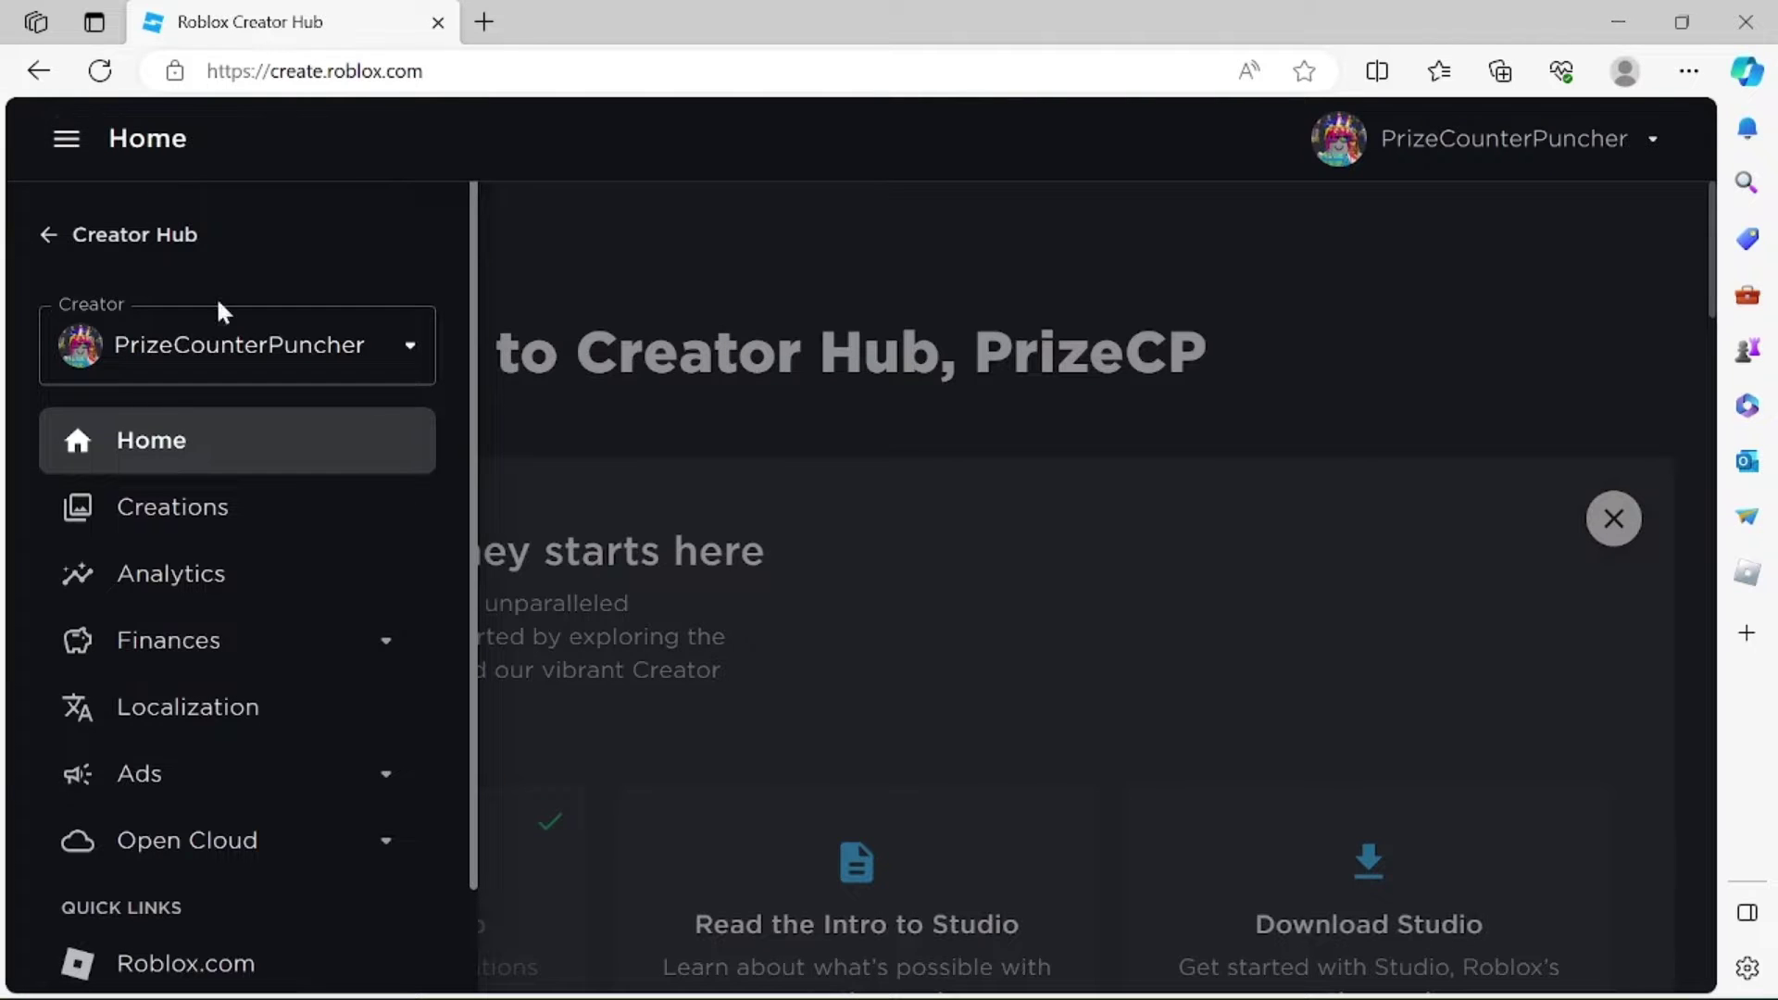
scroll(261, 437, down, 1)
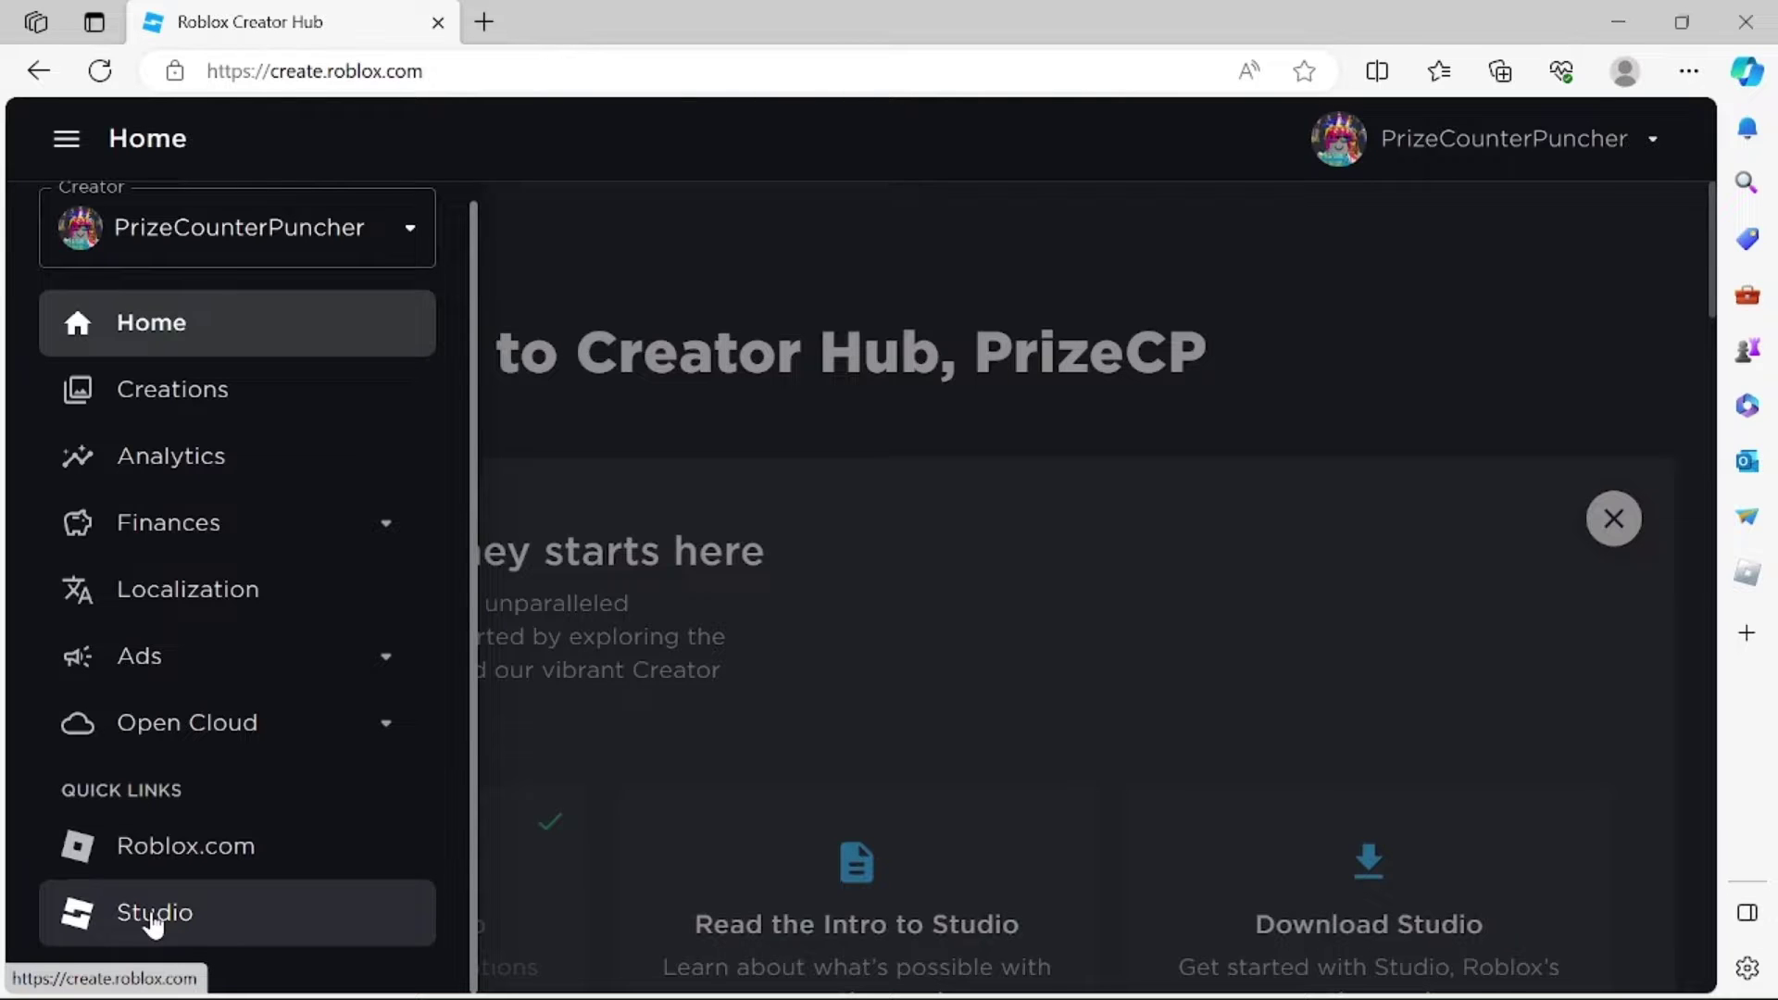
Launch Roblox Studio from the Creator Hub Studio quick link
click(152, 918)
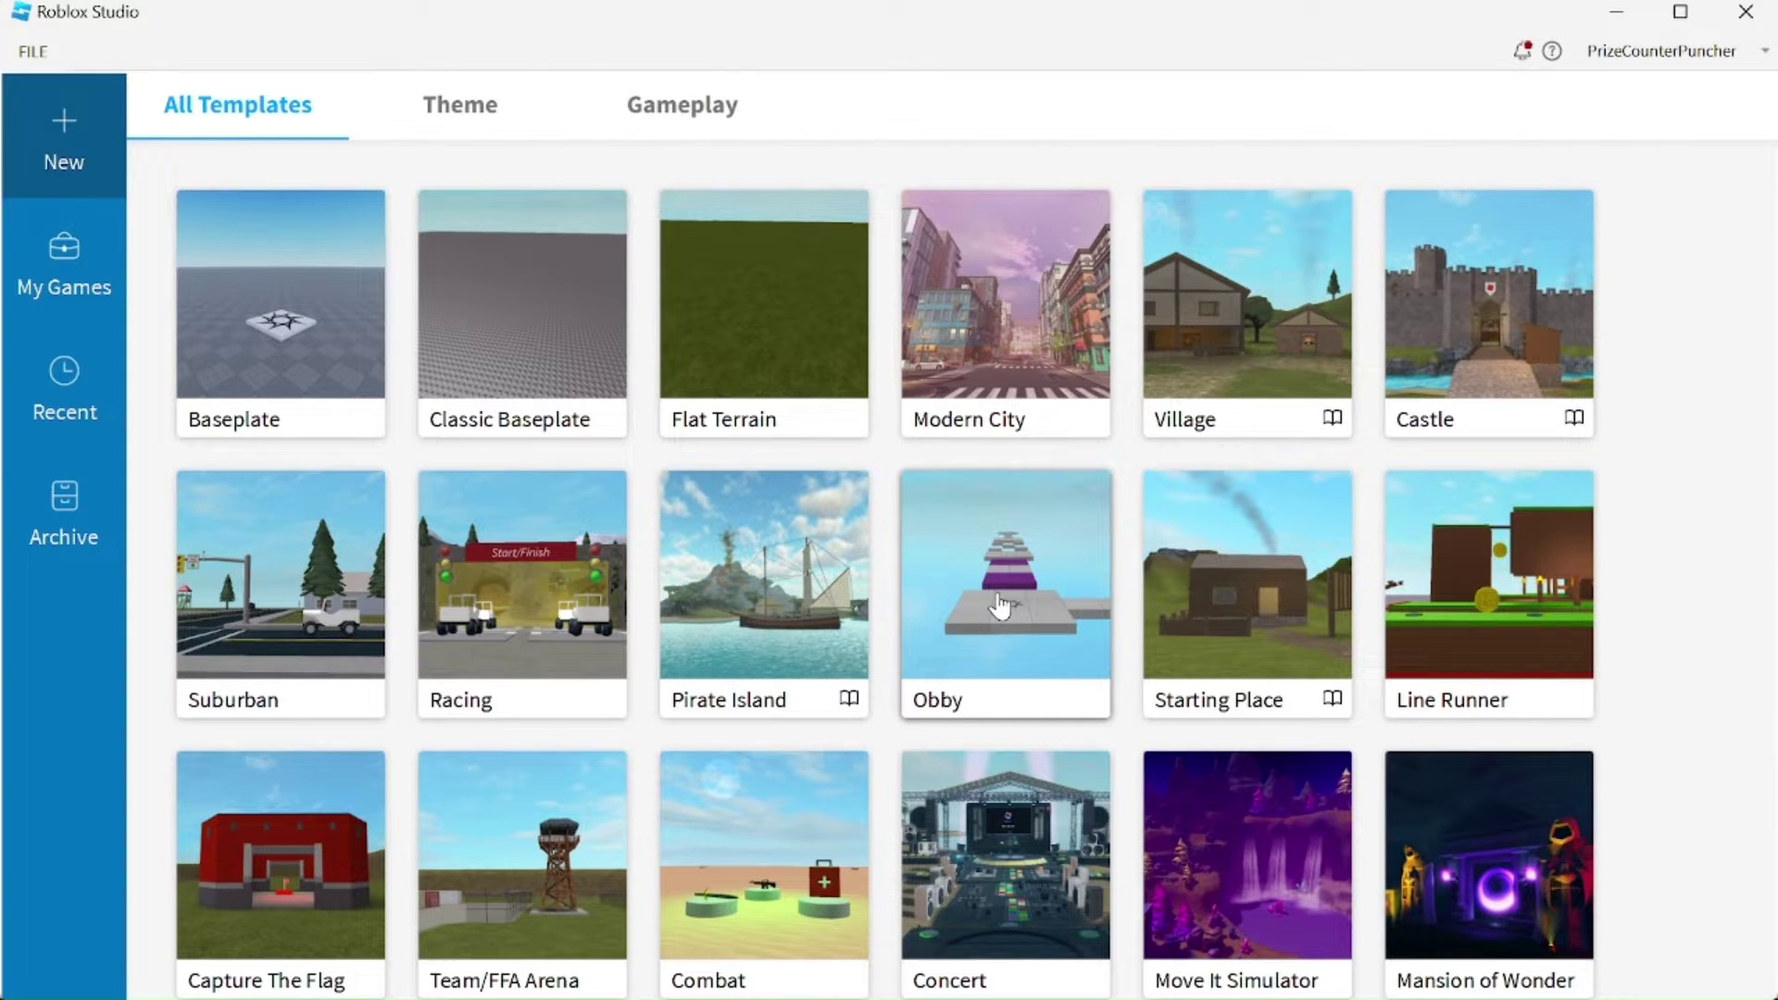
Create a new Classic Baseplate place and bring up the FILE menu
click(491, 300)
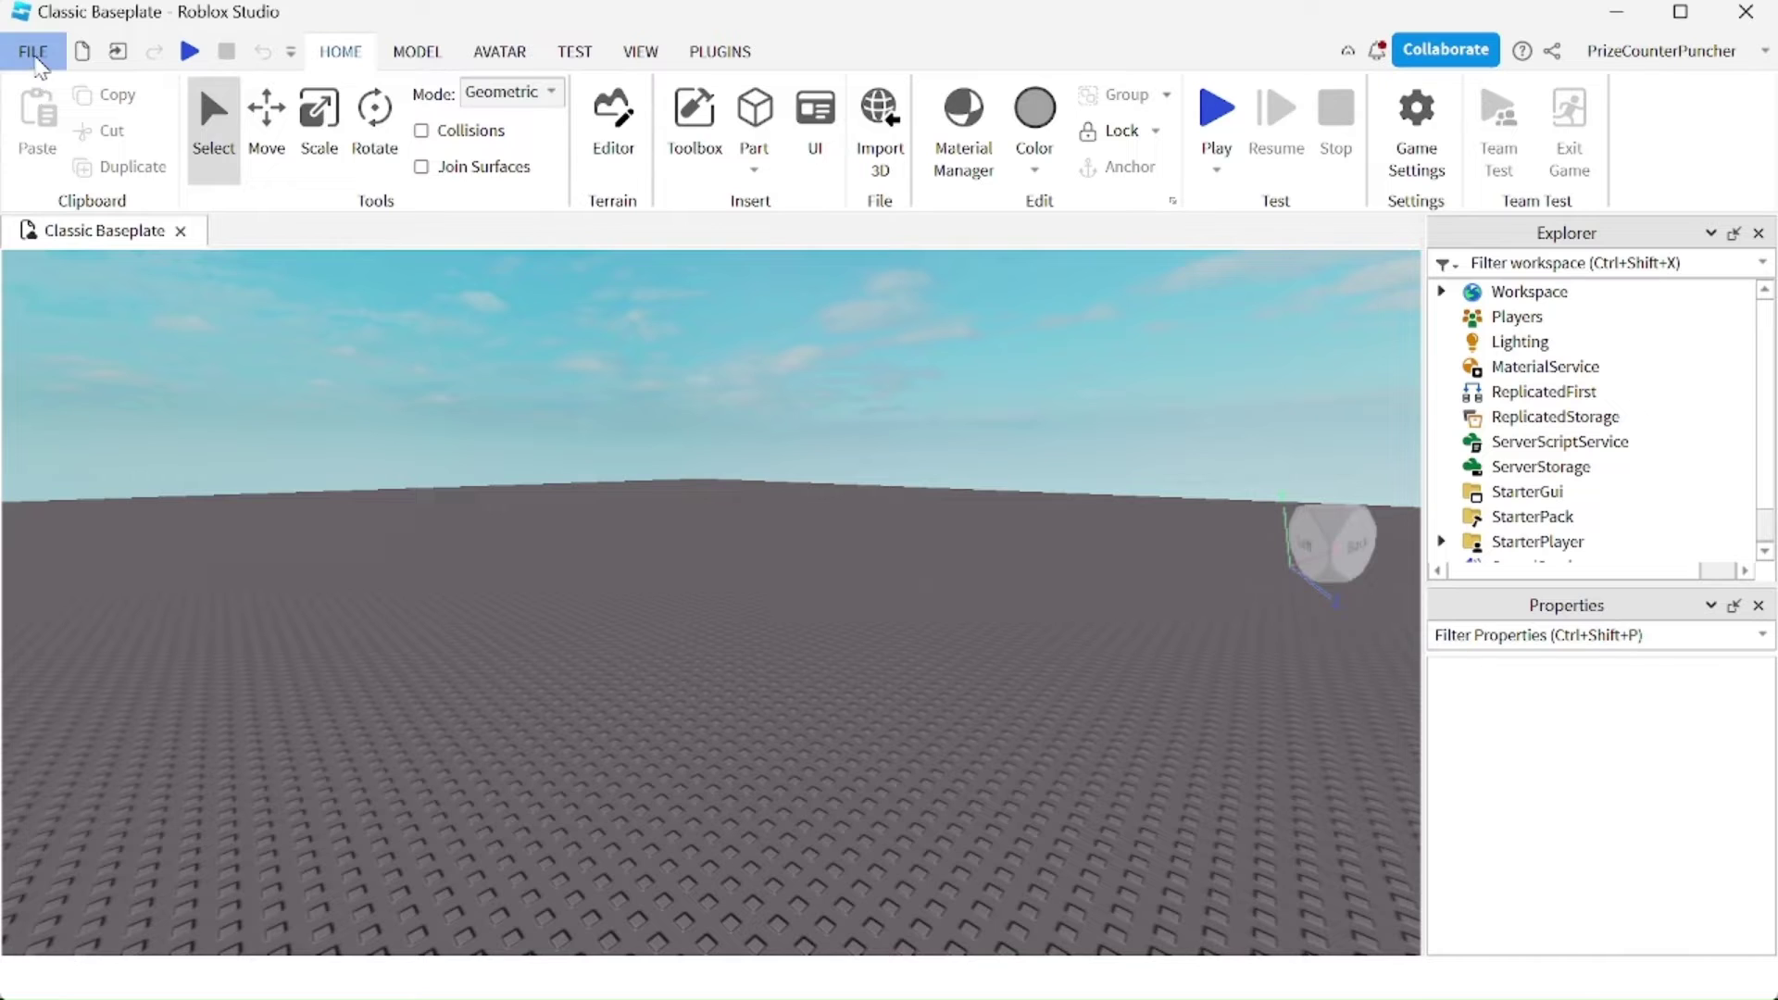
click(37, 55)
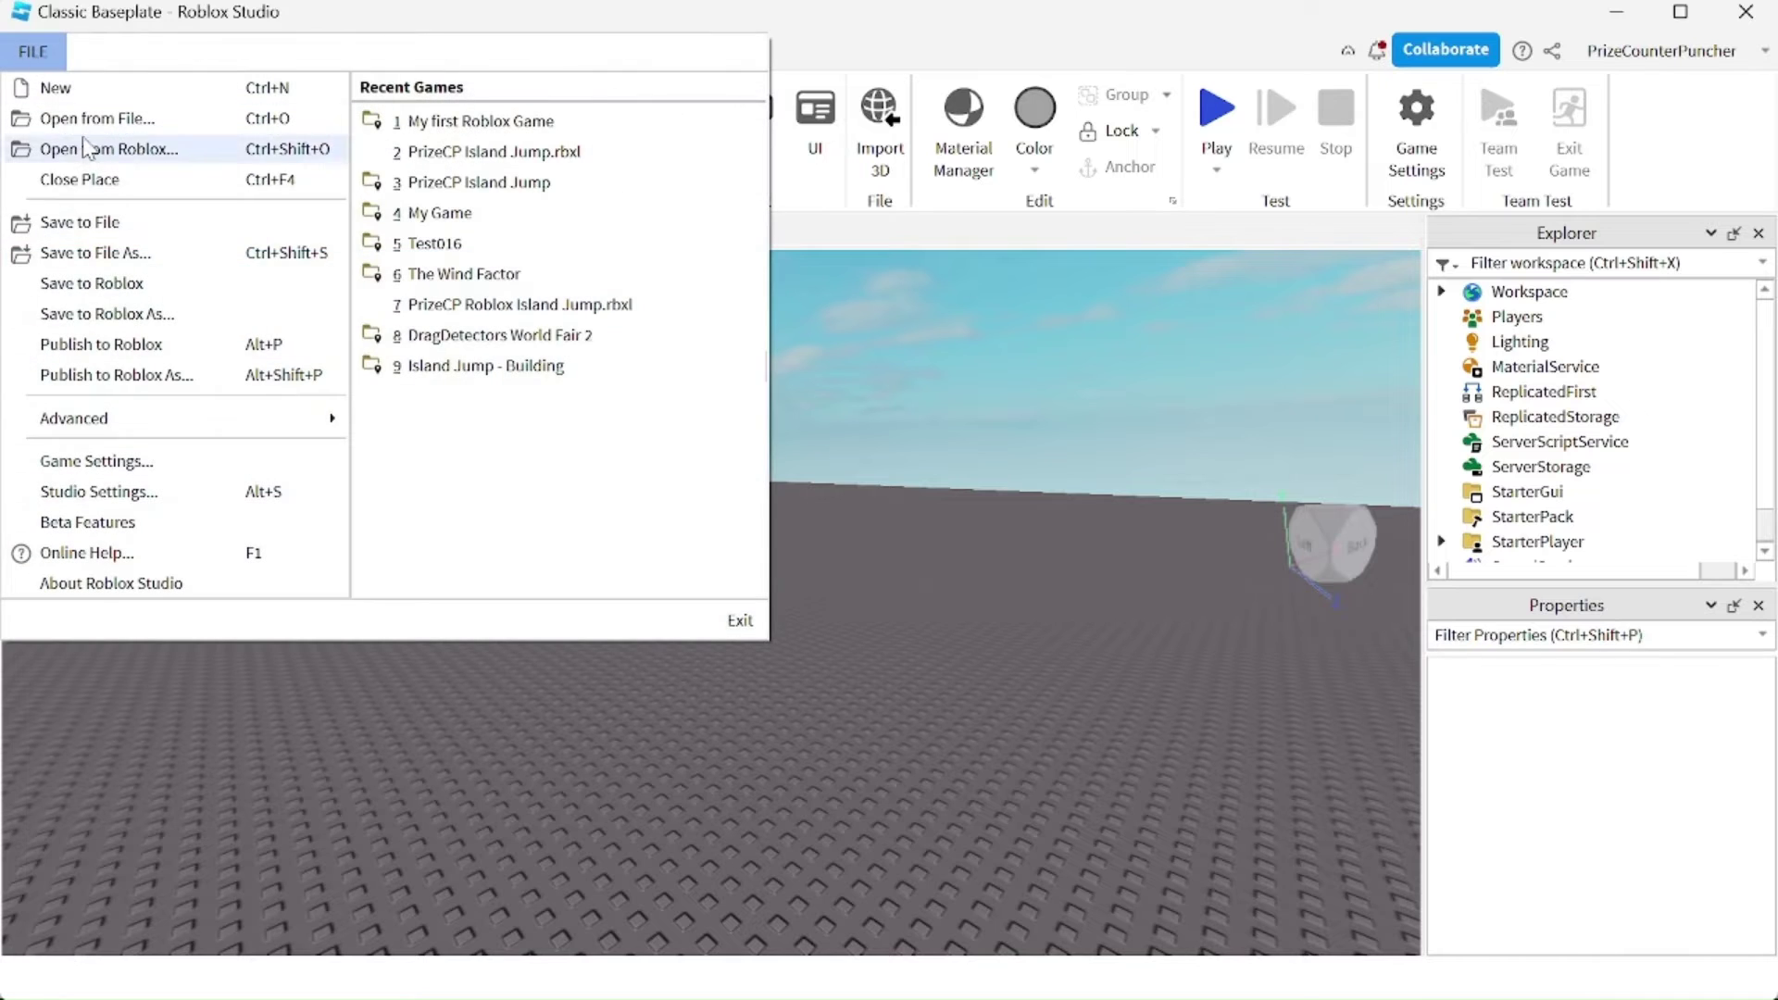
Name the game 'My second Roblox game' and paste that name as its description
click(119, 347)
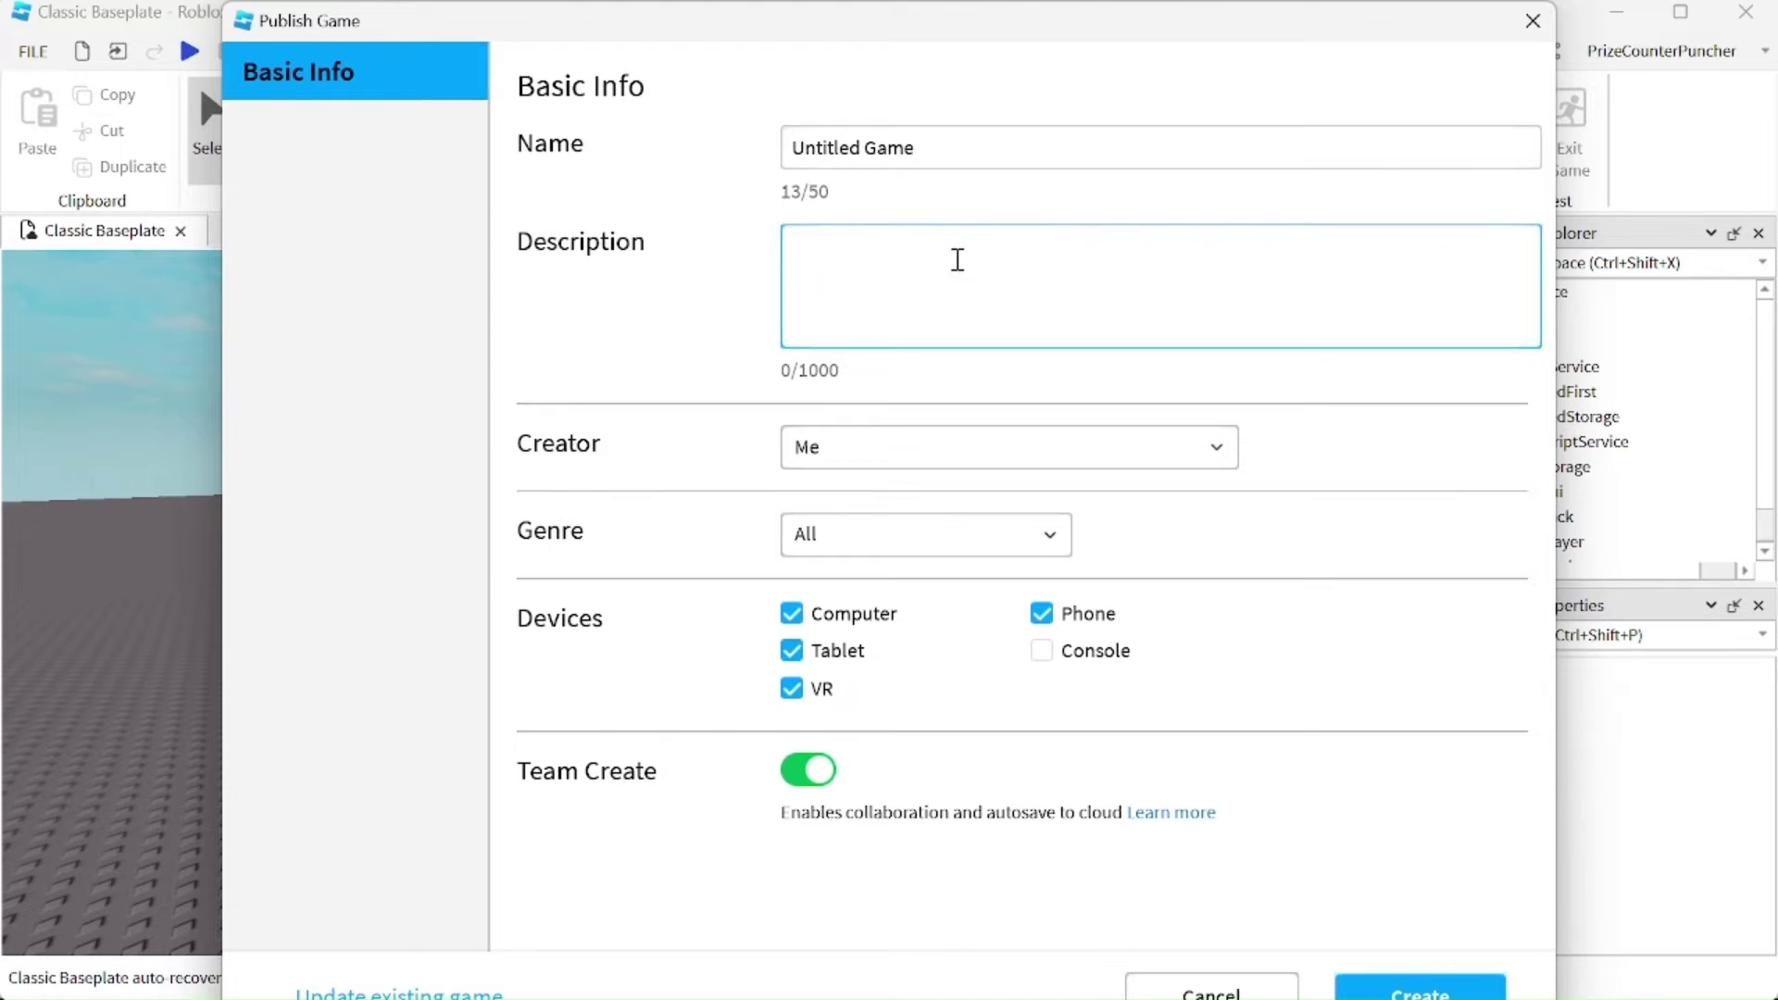
drag(949, 150, 779, 140)
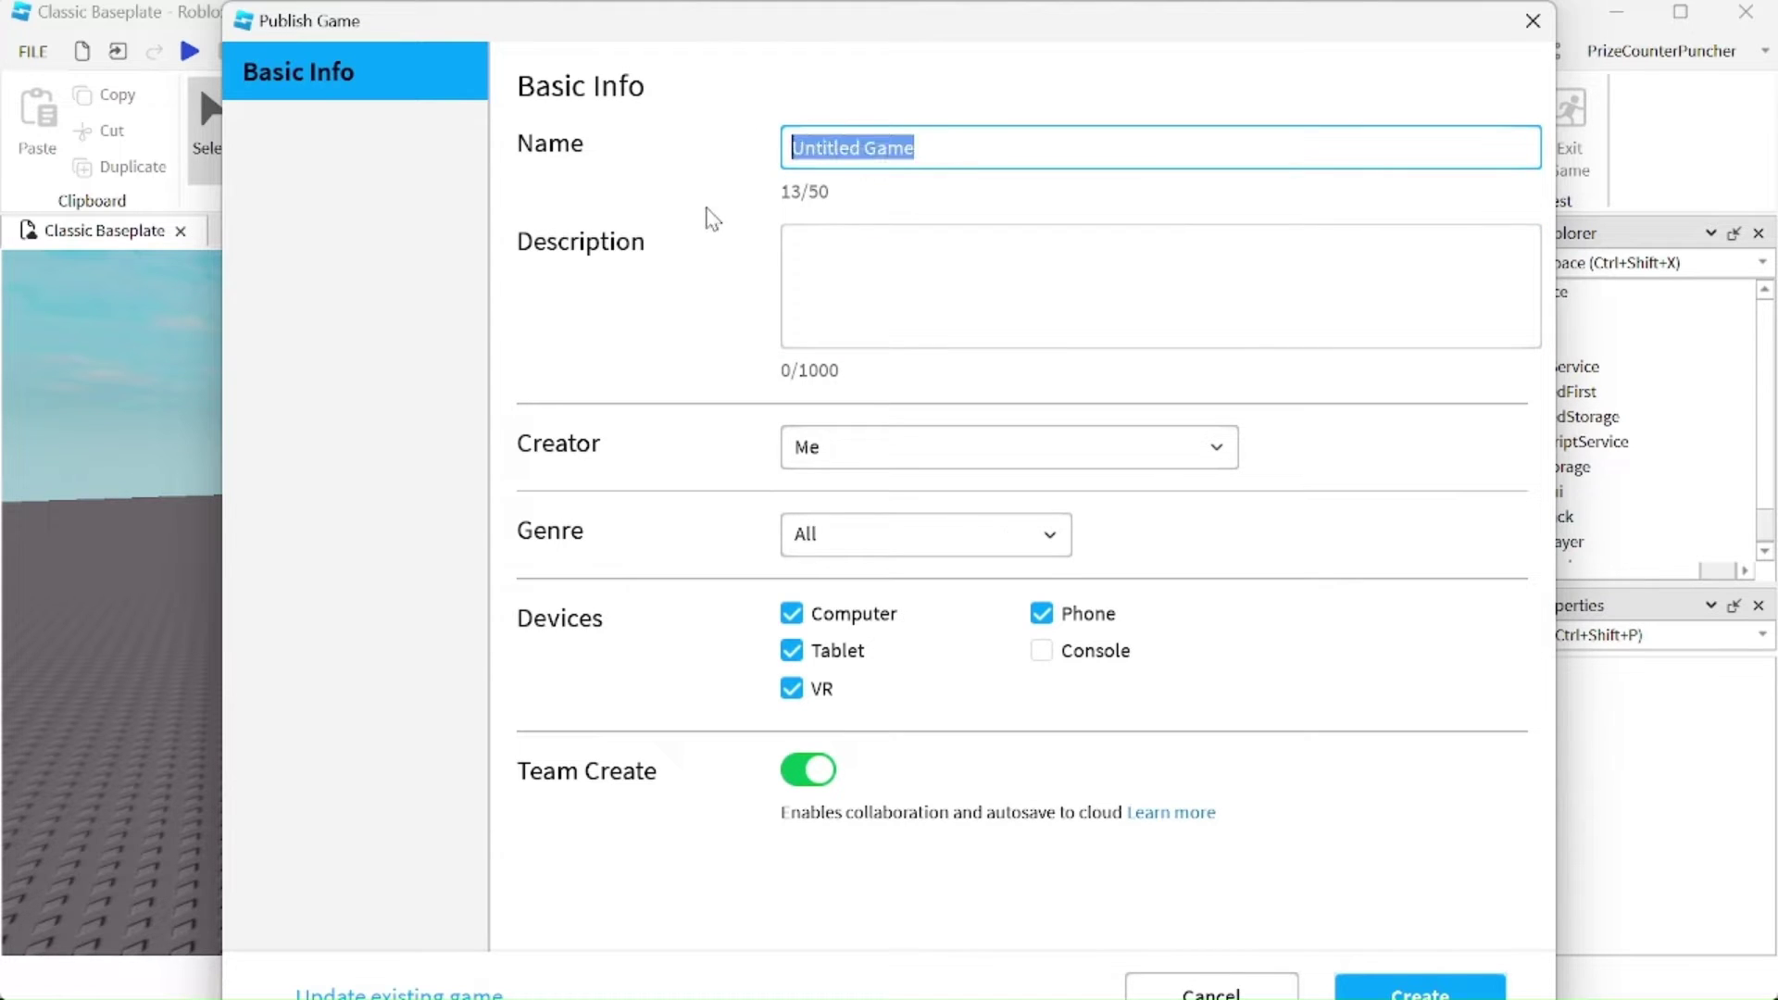
text(My )
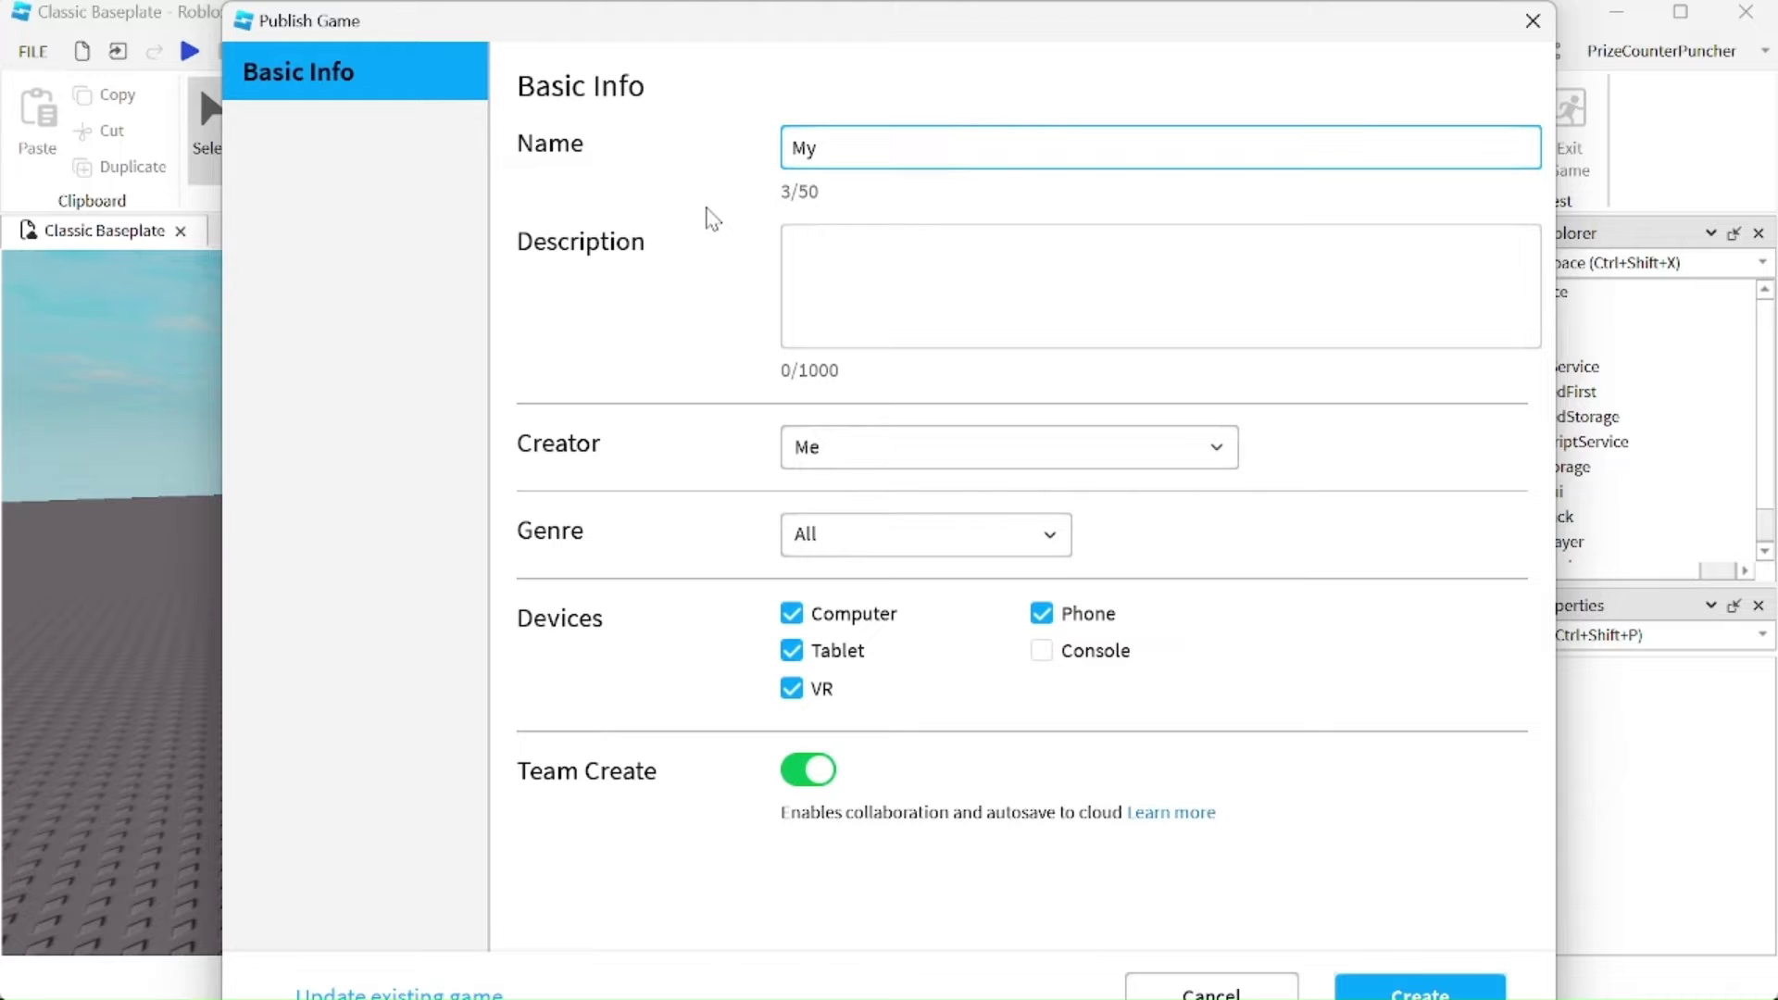
text(second)
text( Robl)
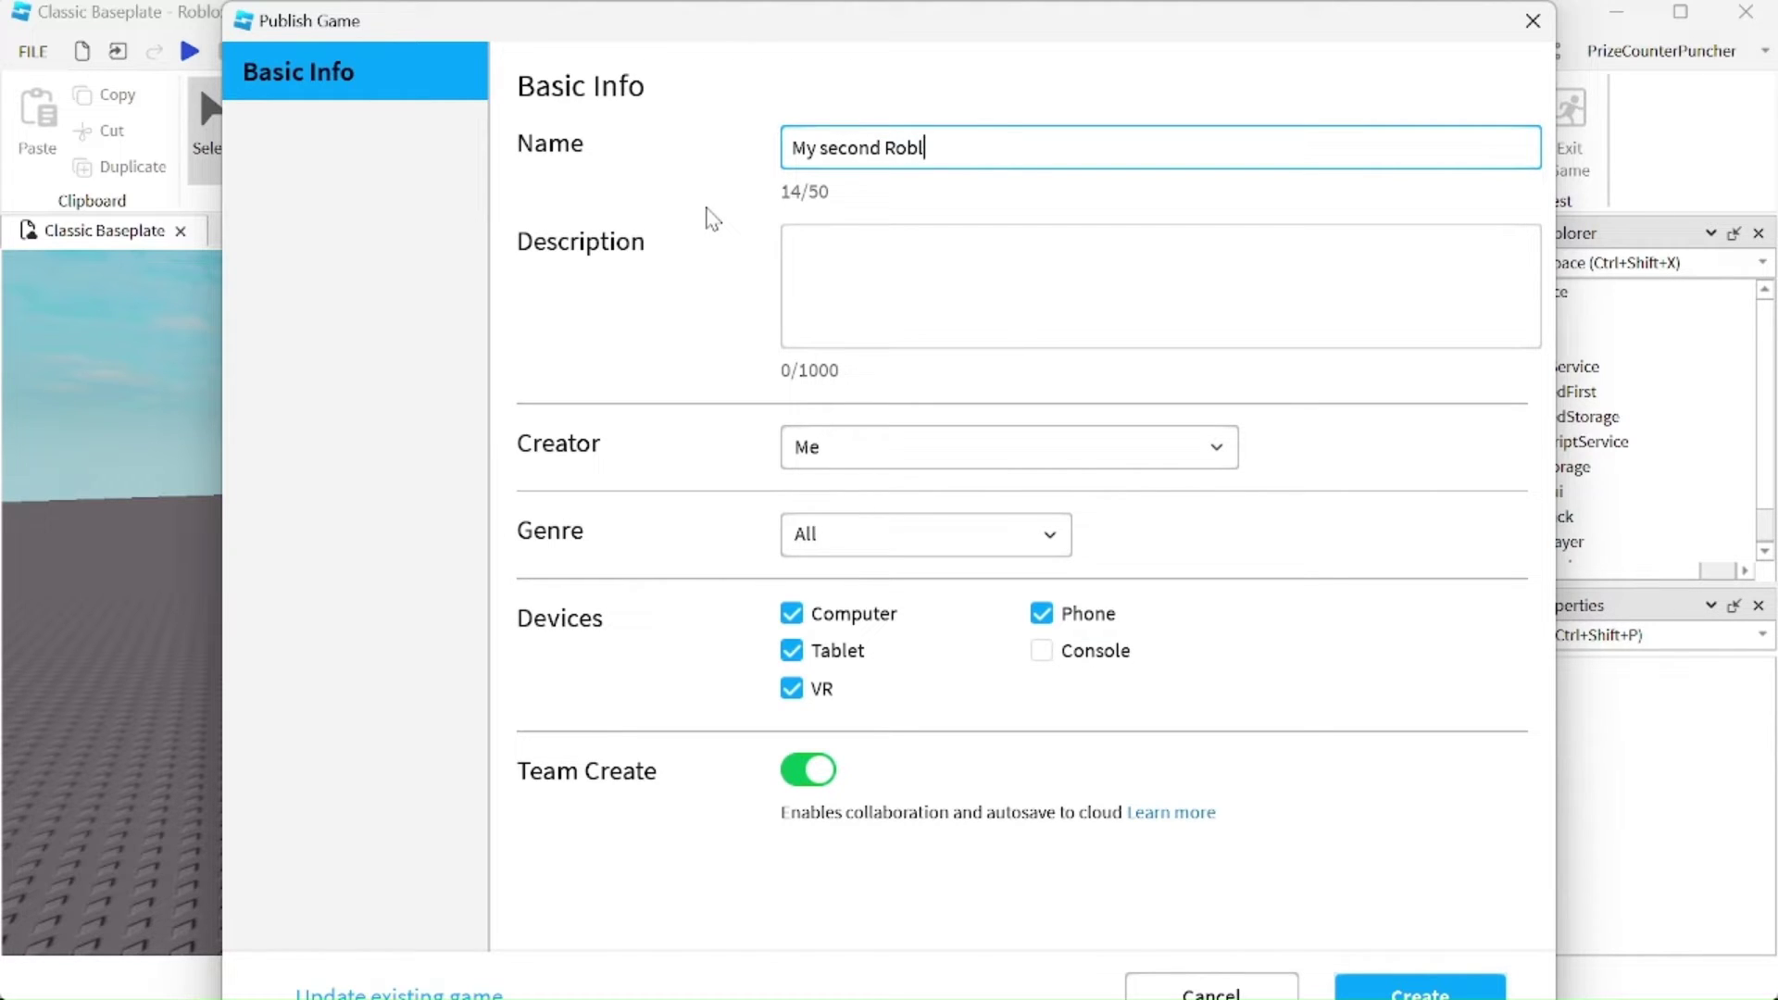
text(ox ga)
text(me)
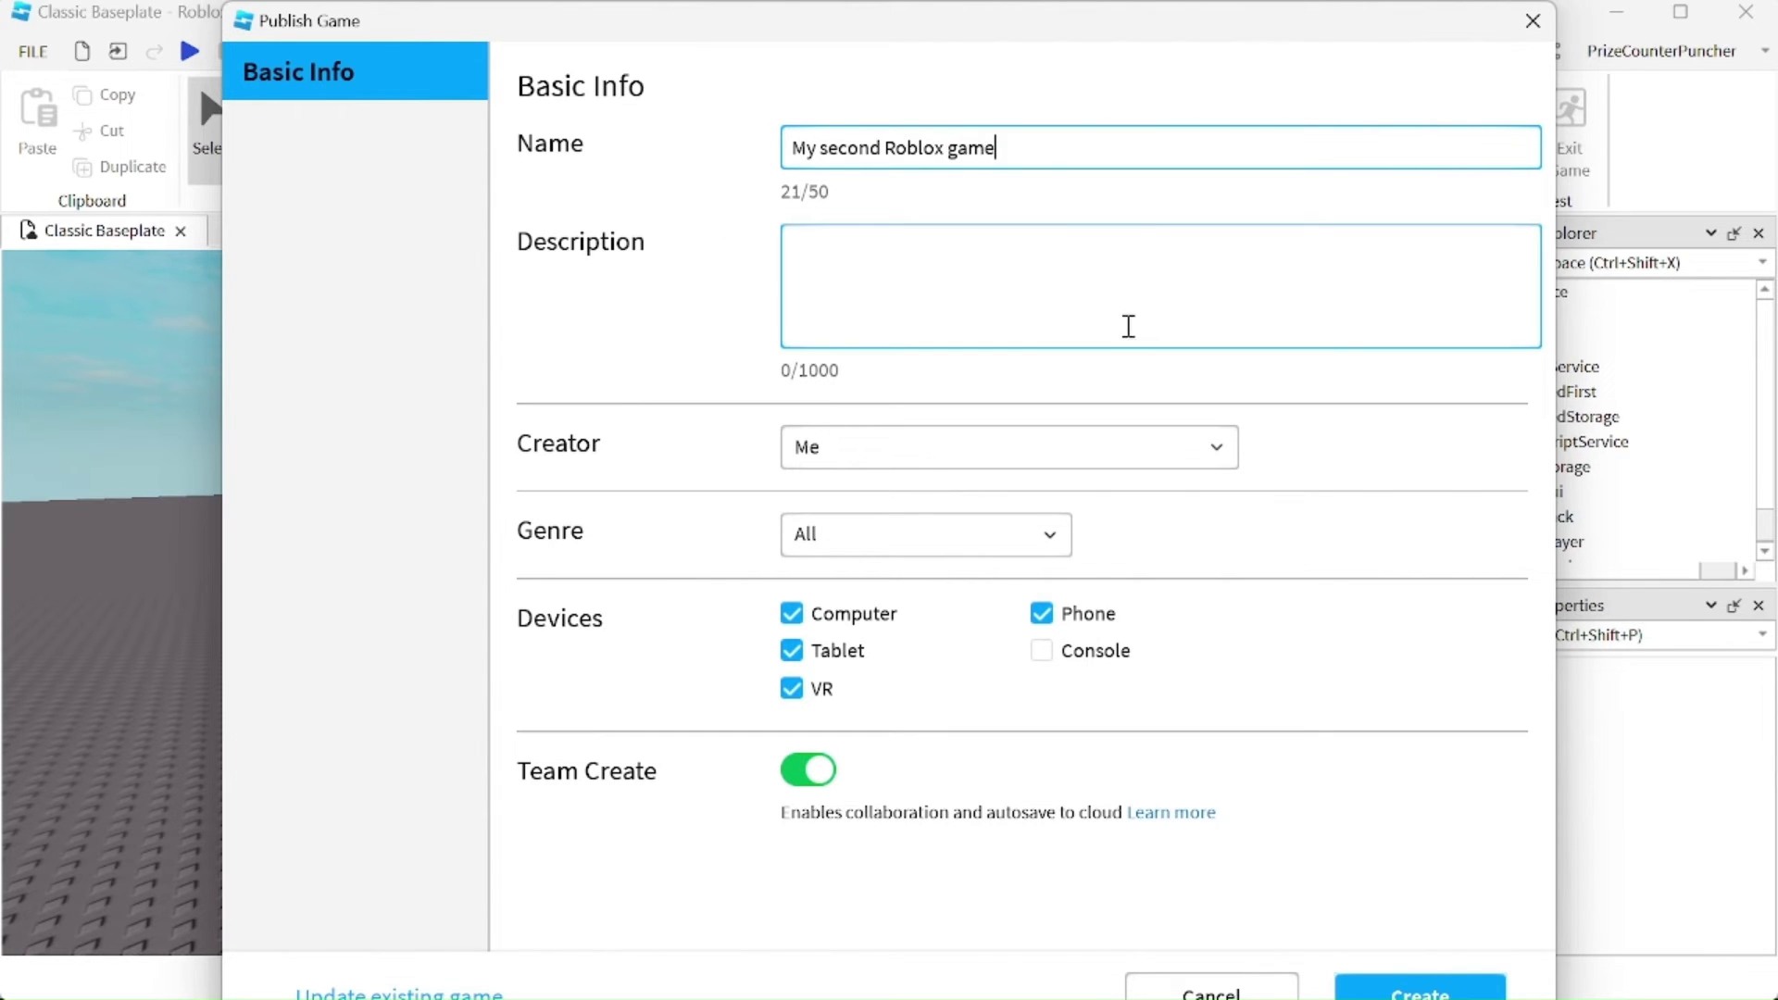
drag(1041, 158, 814, 130)
key(ctrl+c)
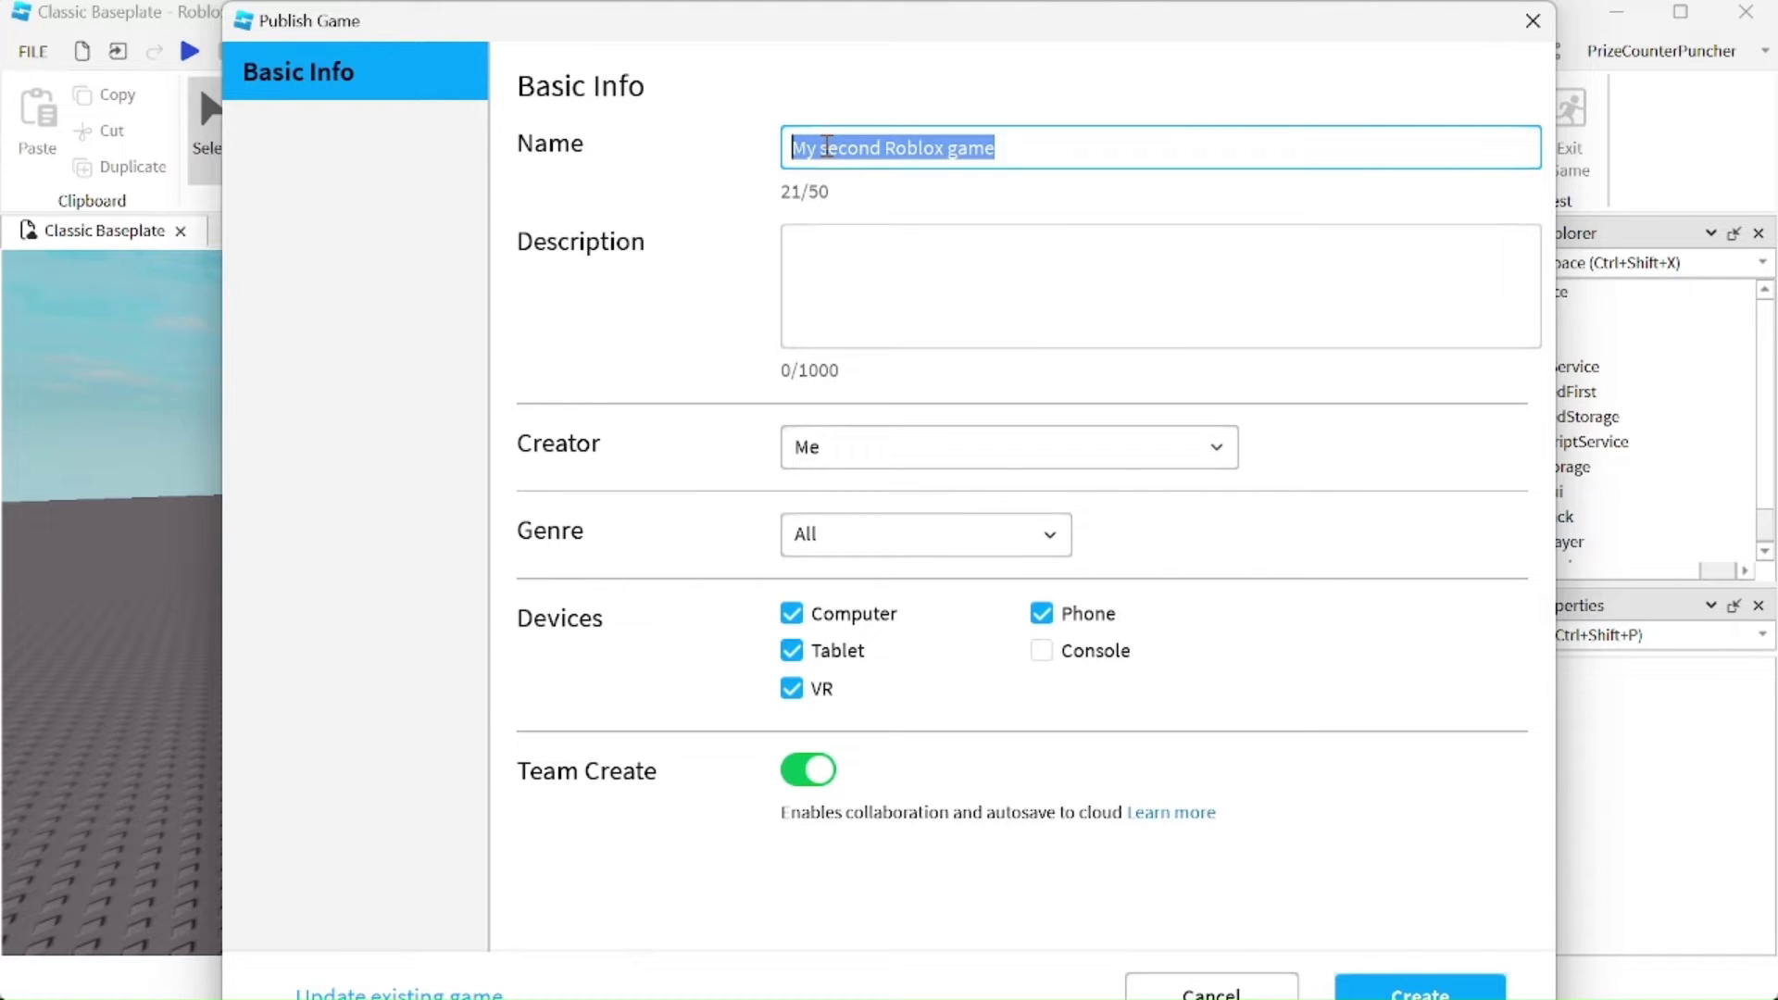
click(886, 265)
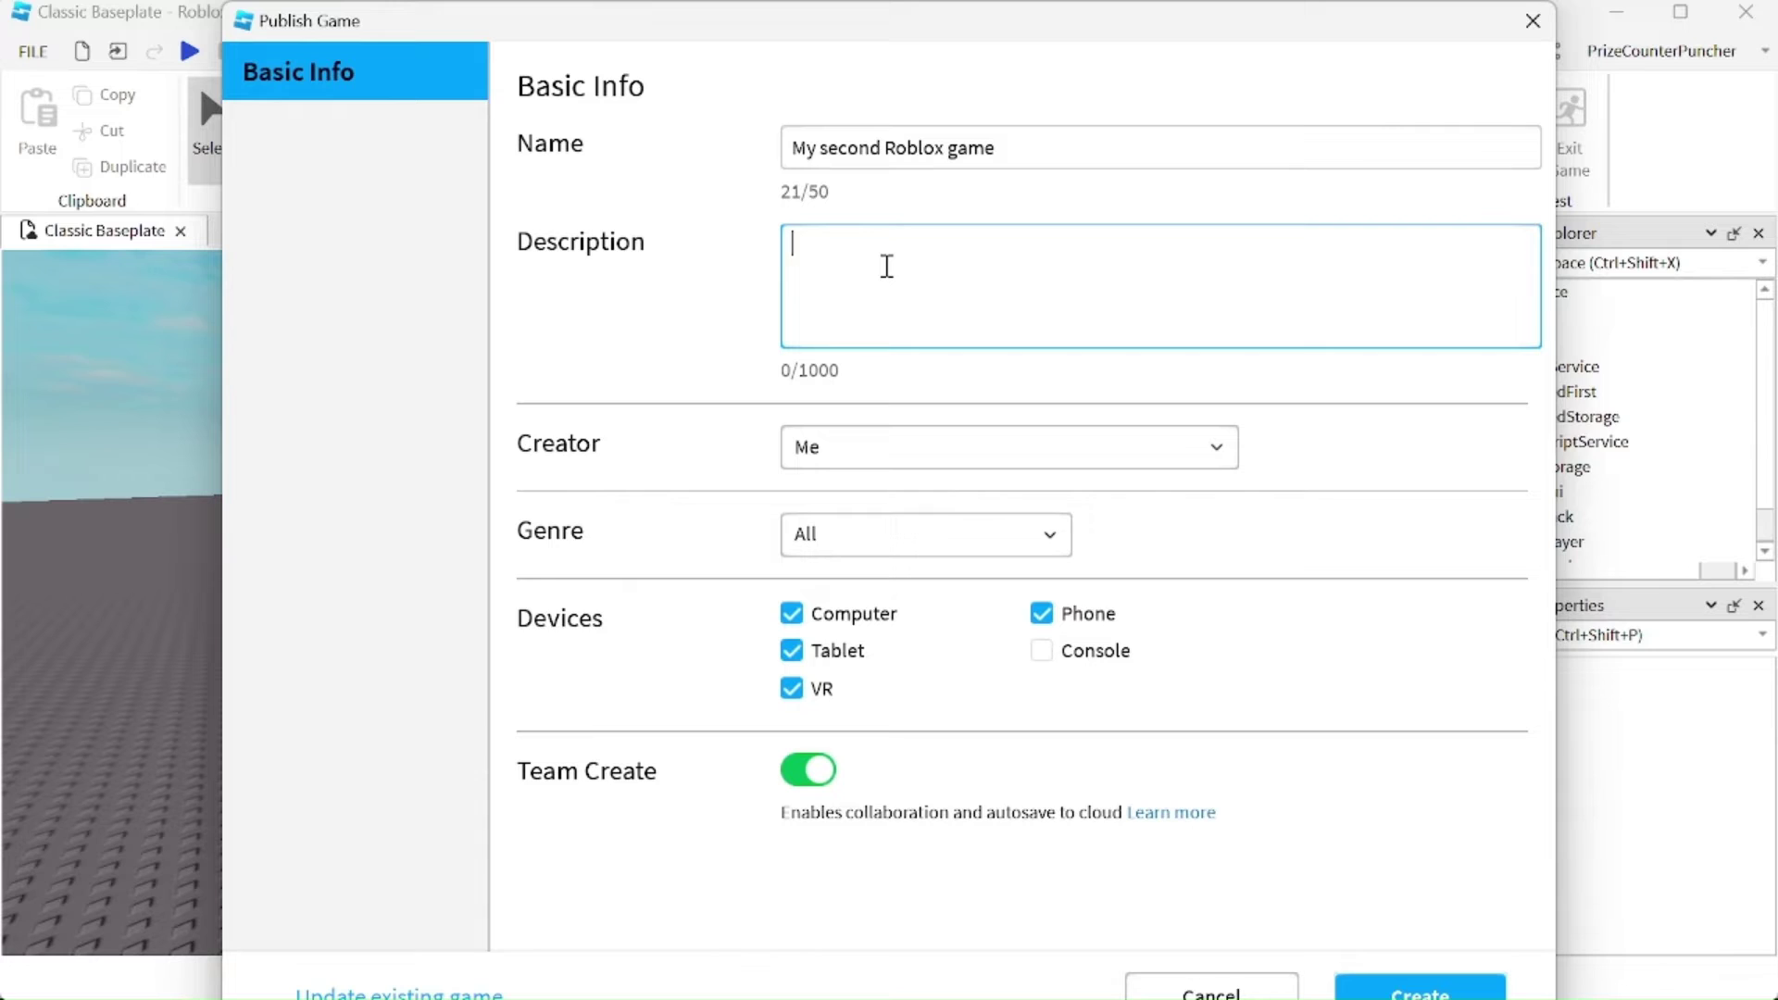
key(ctrl+v)
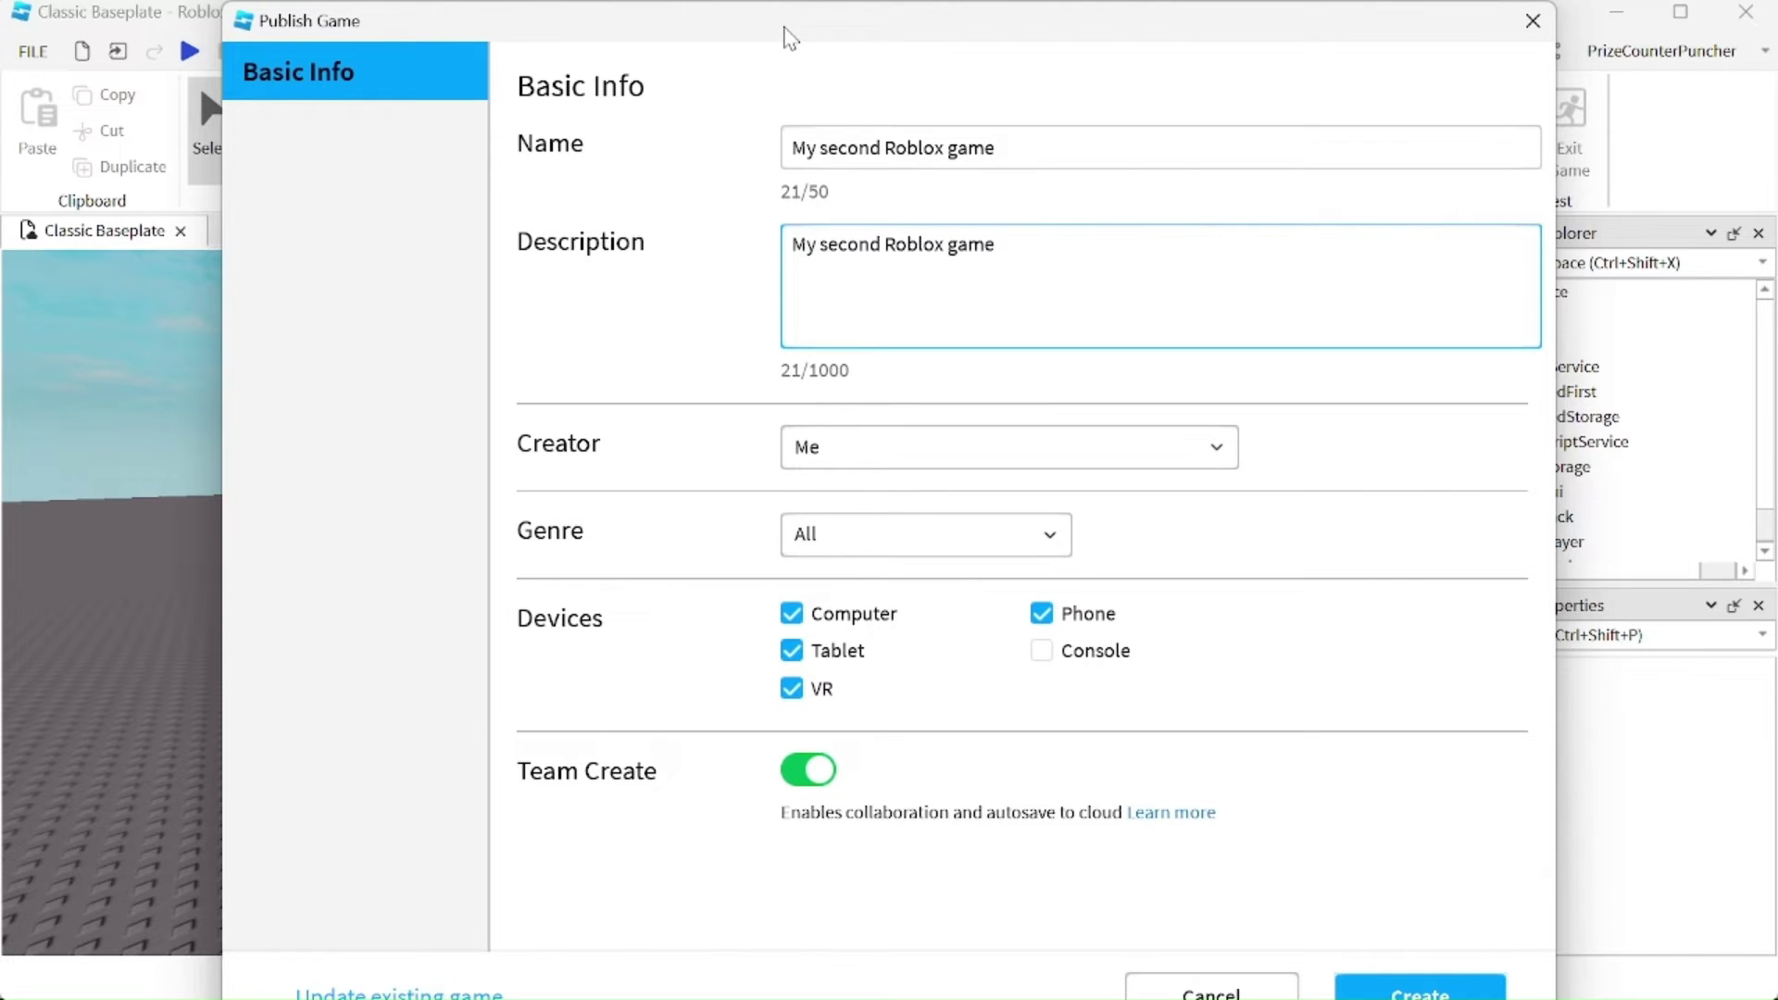
mouse_move(780, 34)
mouse_down()
mouse_move(830, 132)
mouse_move(838, 64)
mouse_up()
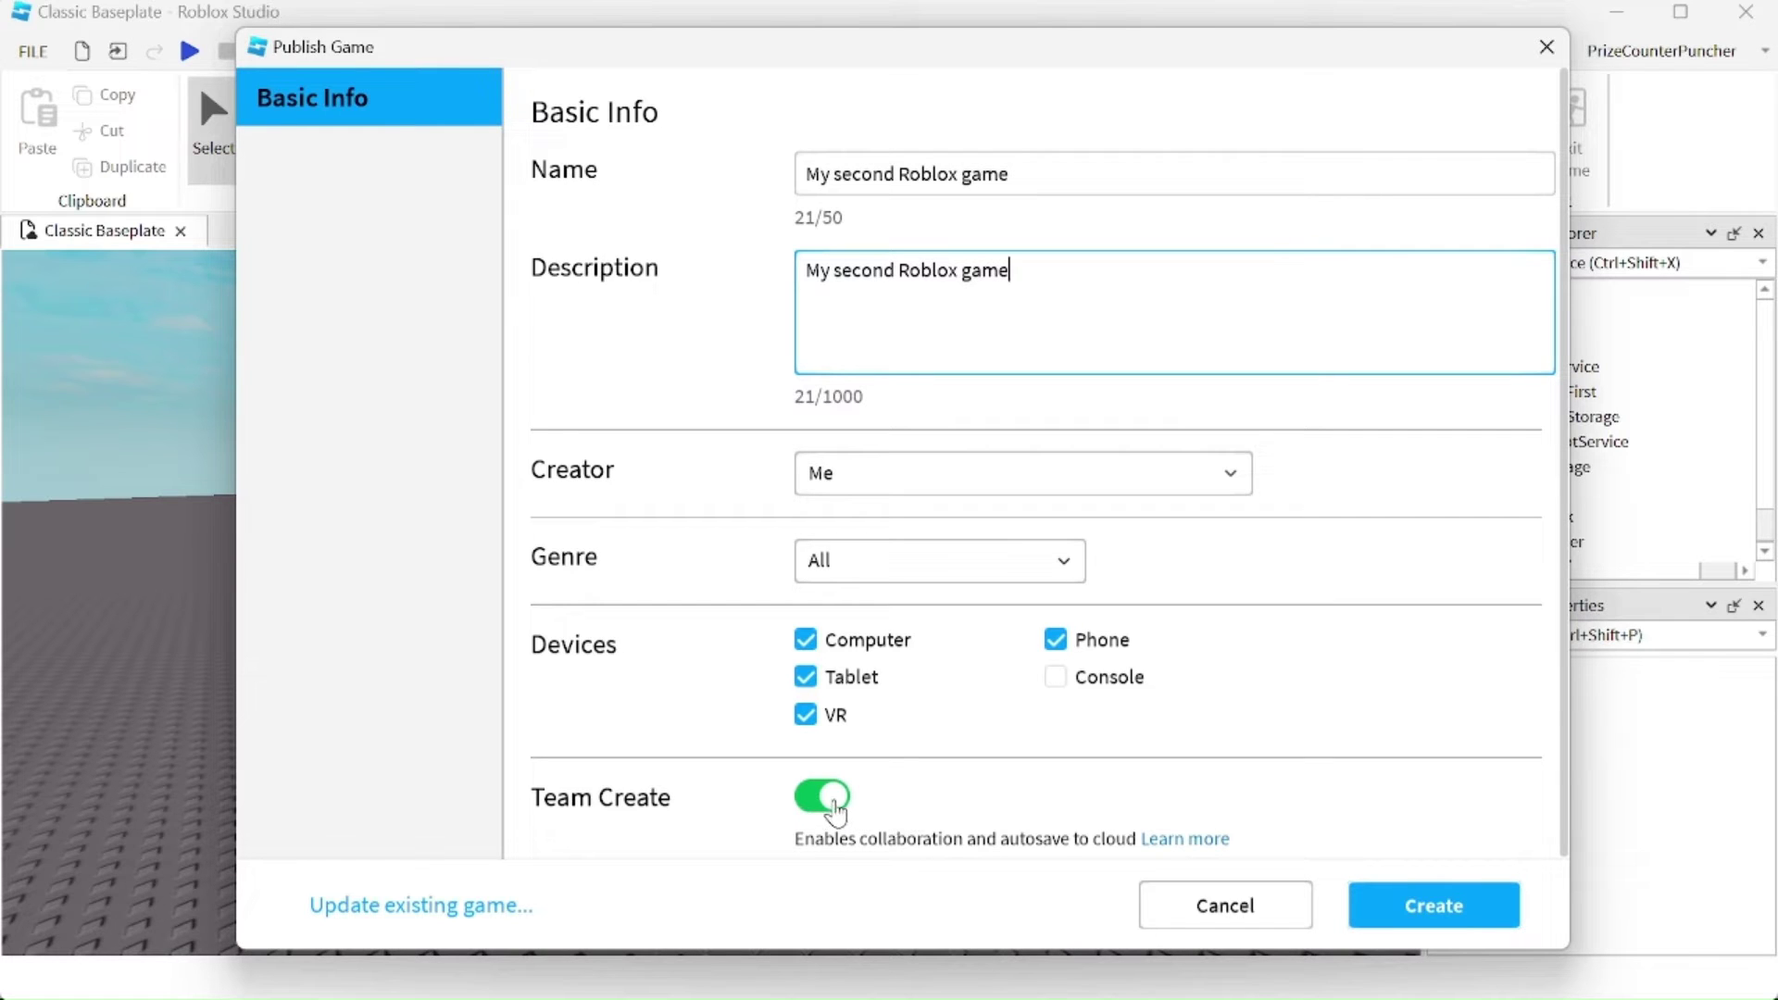
Turn off Team Create and create the game on Roblox
click(836, 813)
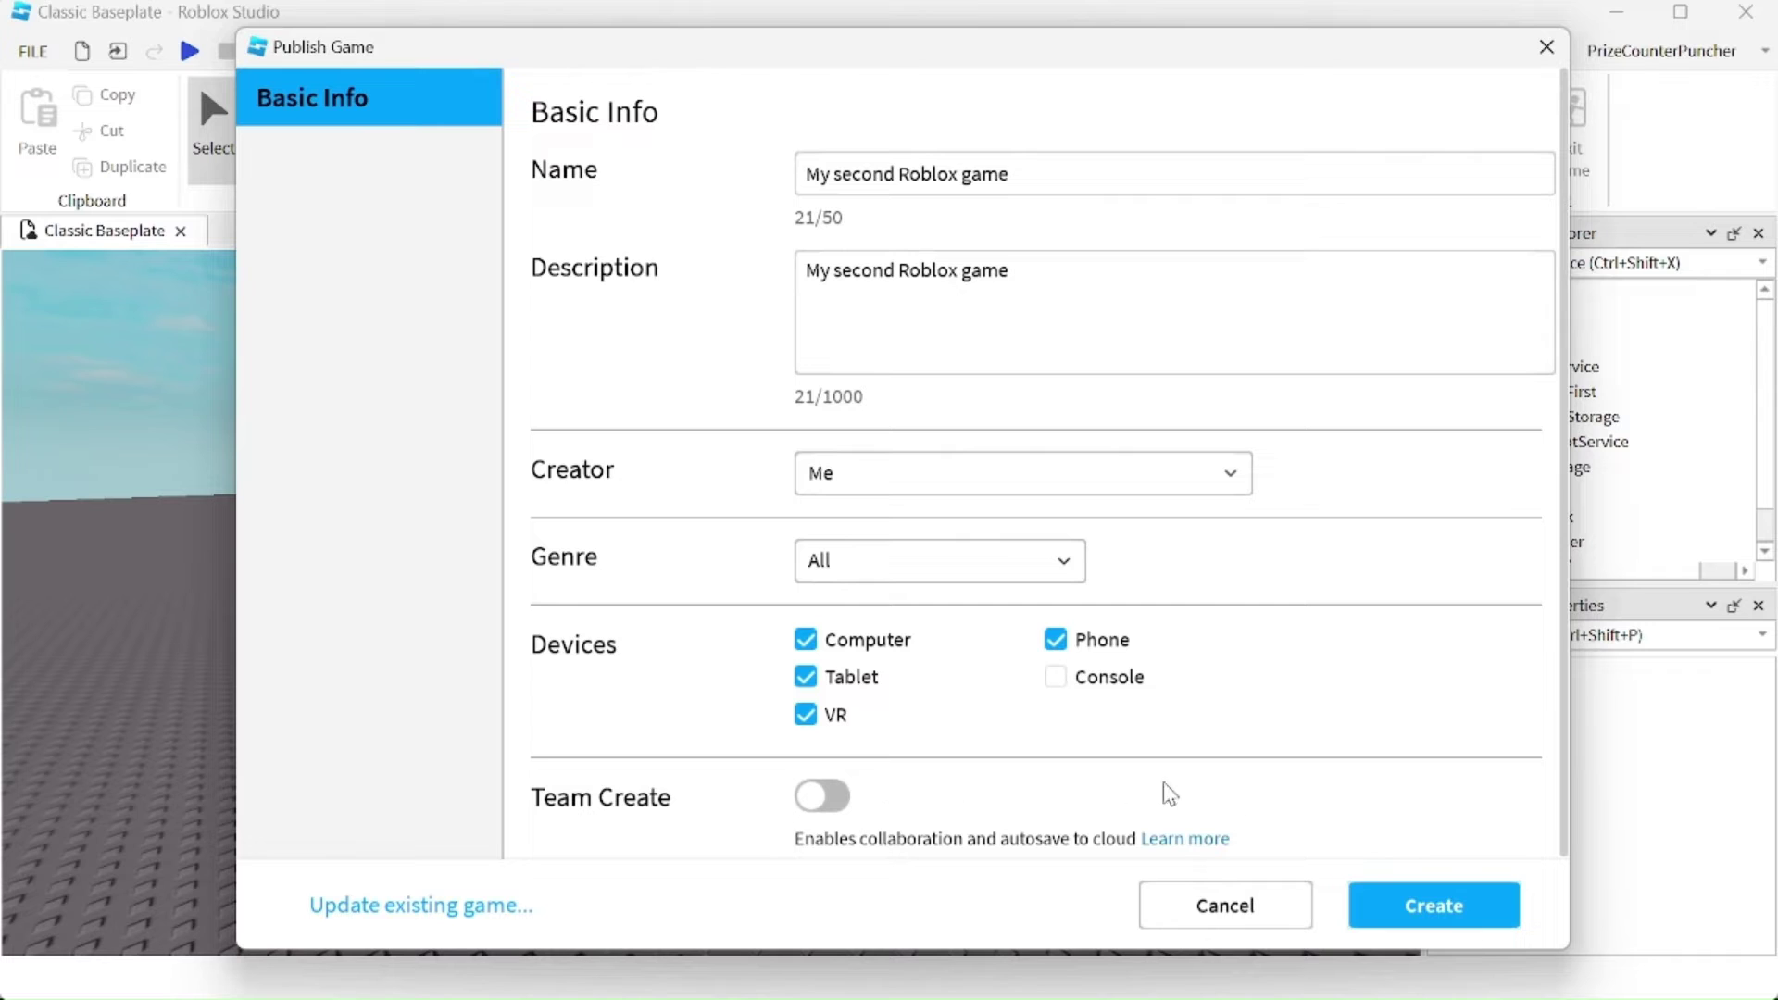
click(1441, 915)
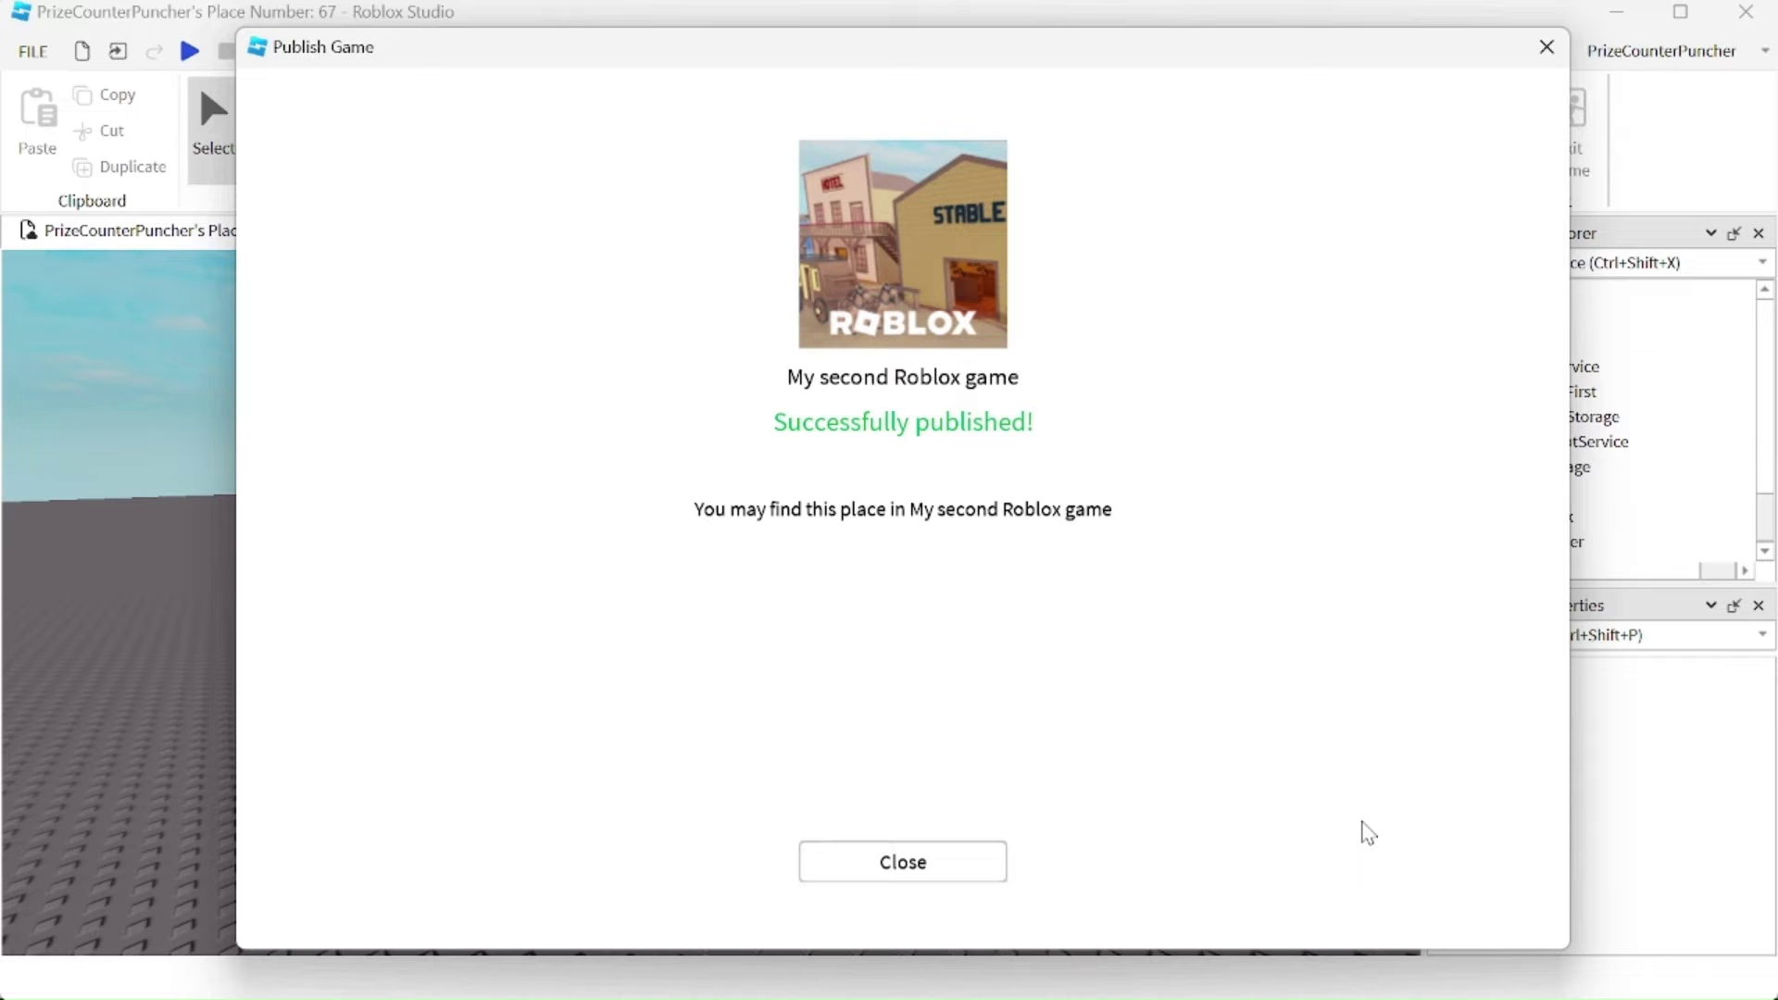
Close Studio, go to Creator Hub Creations, and show options for My second Roblox game
click(992, 876)
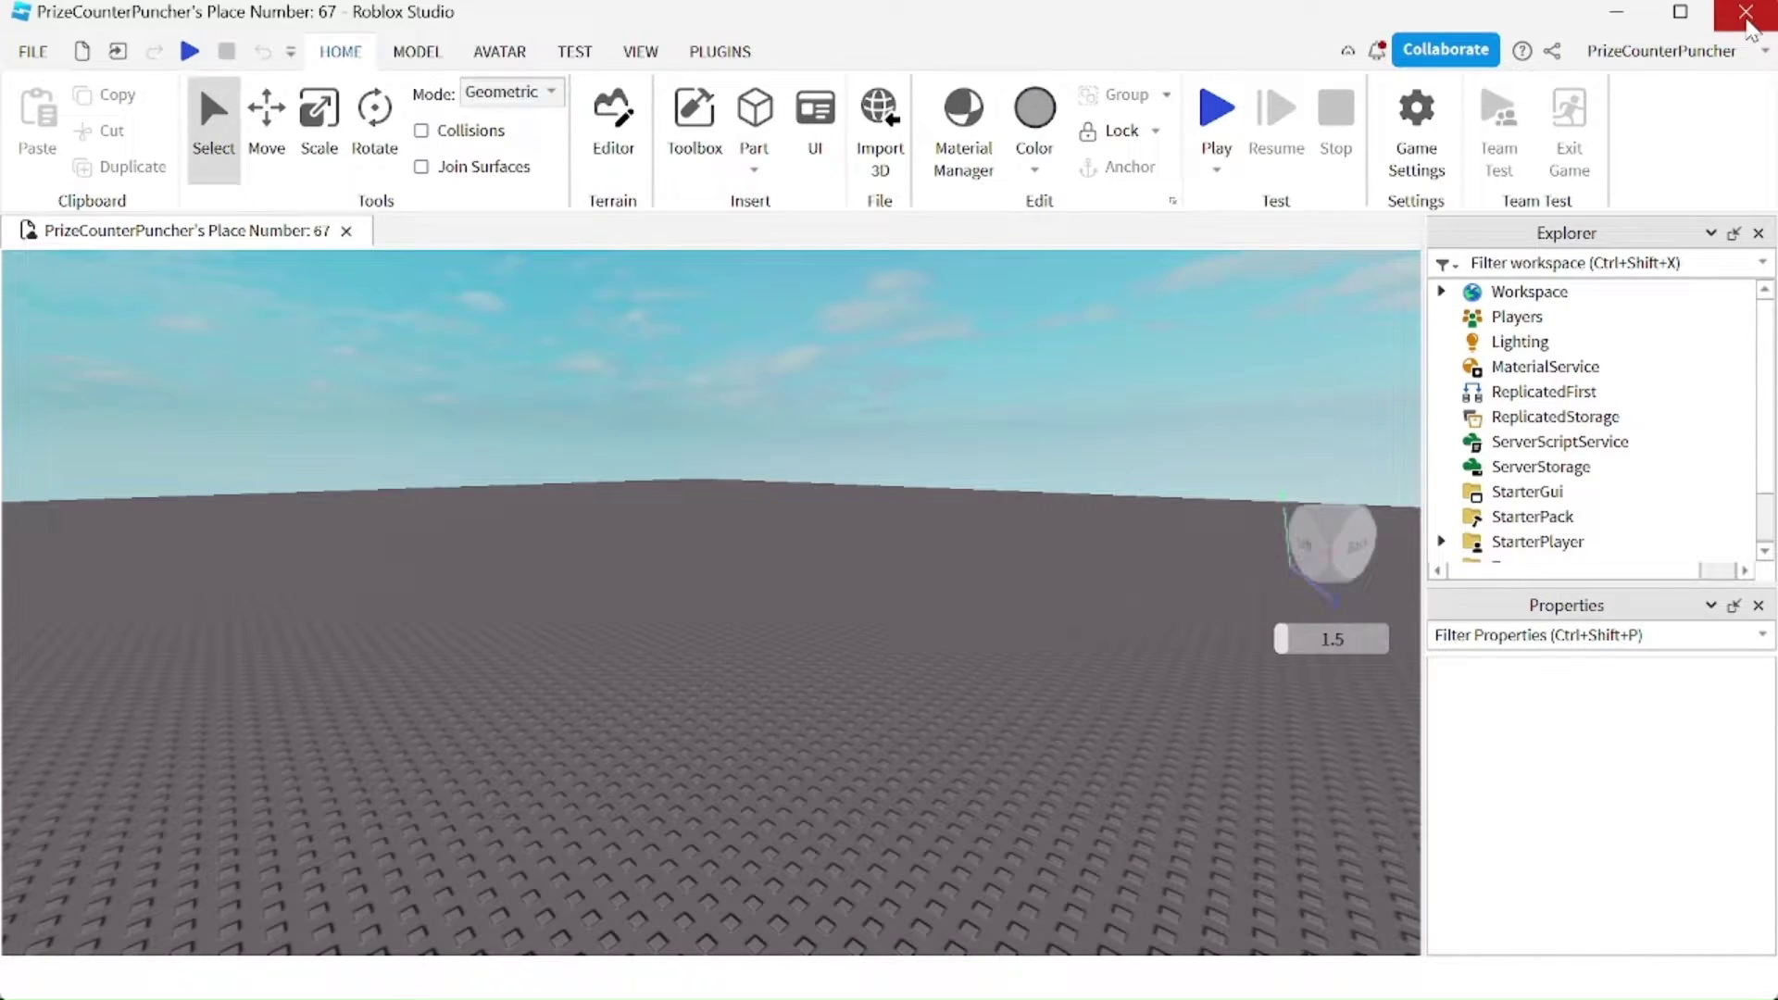
click(1747, 12)
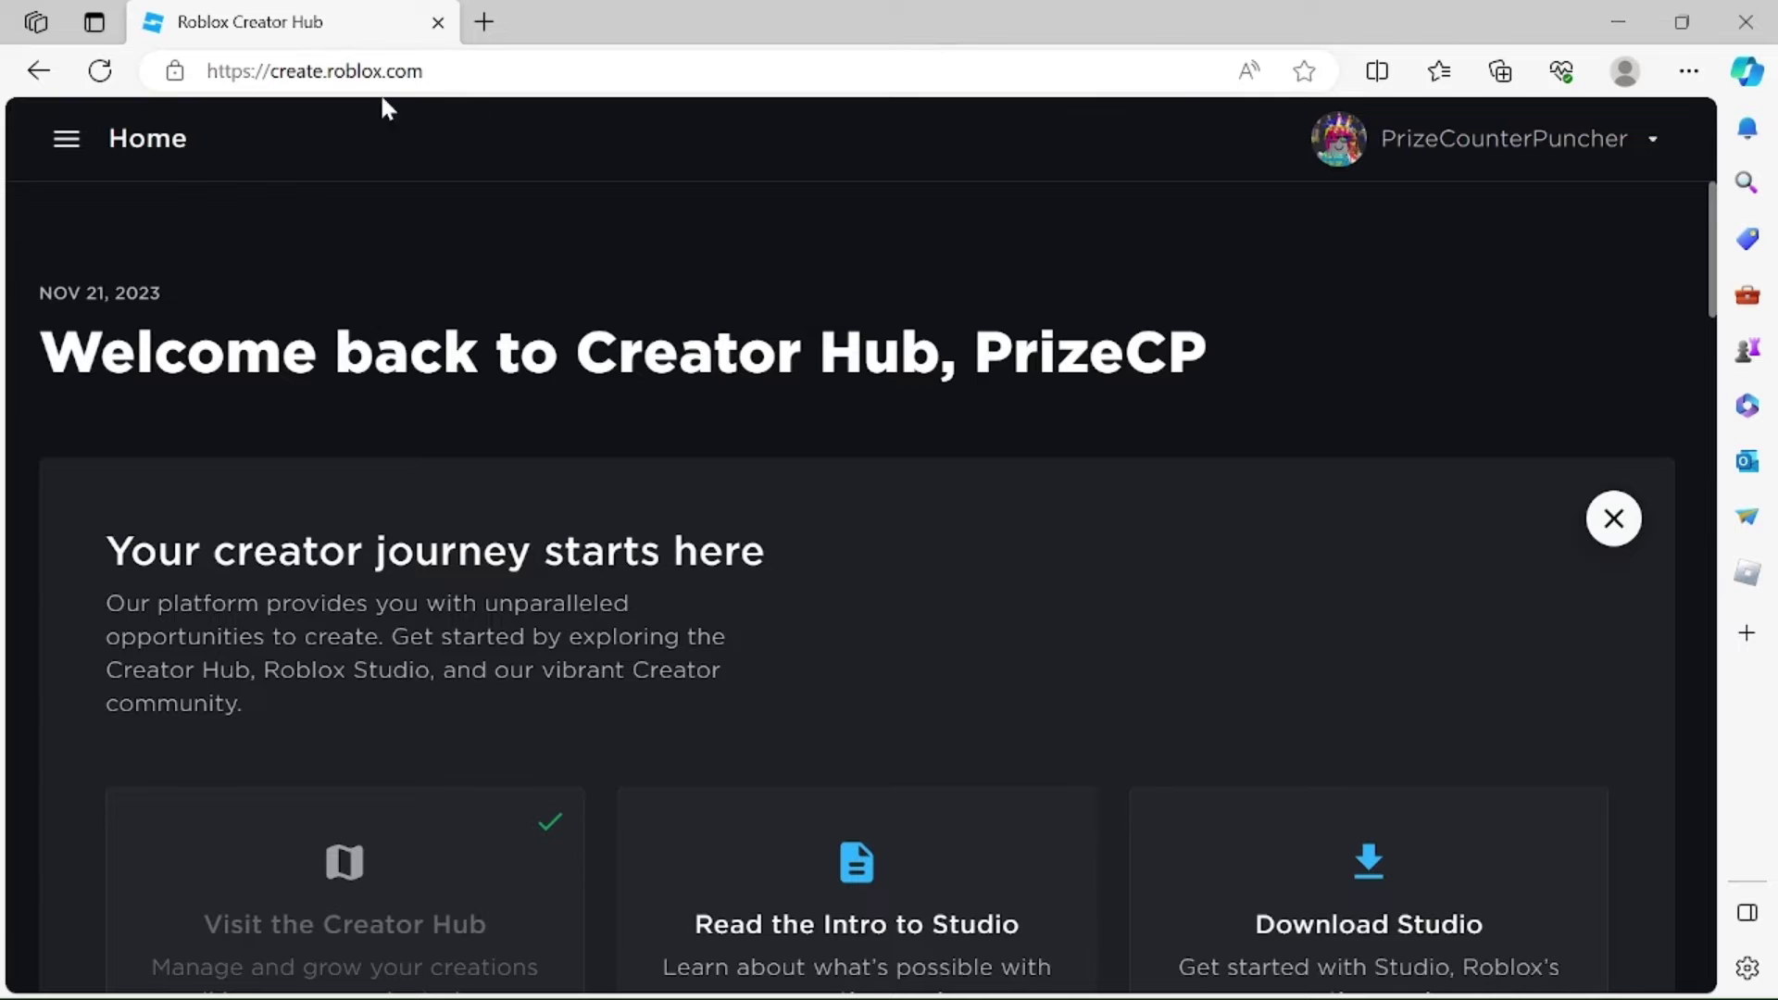
click(68, 141)
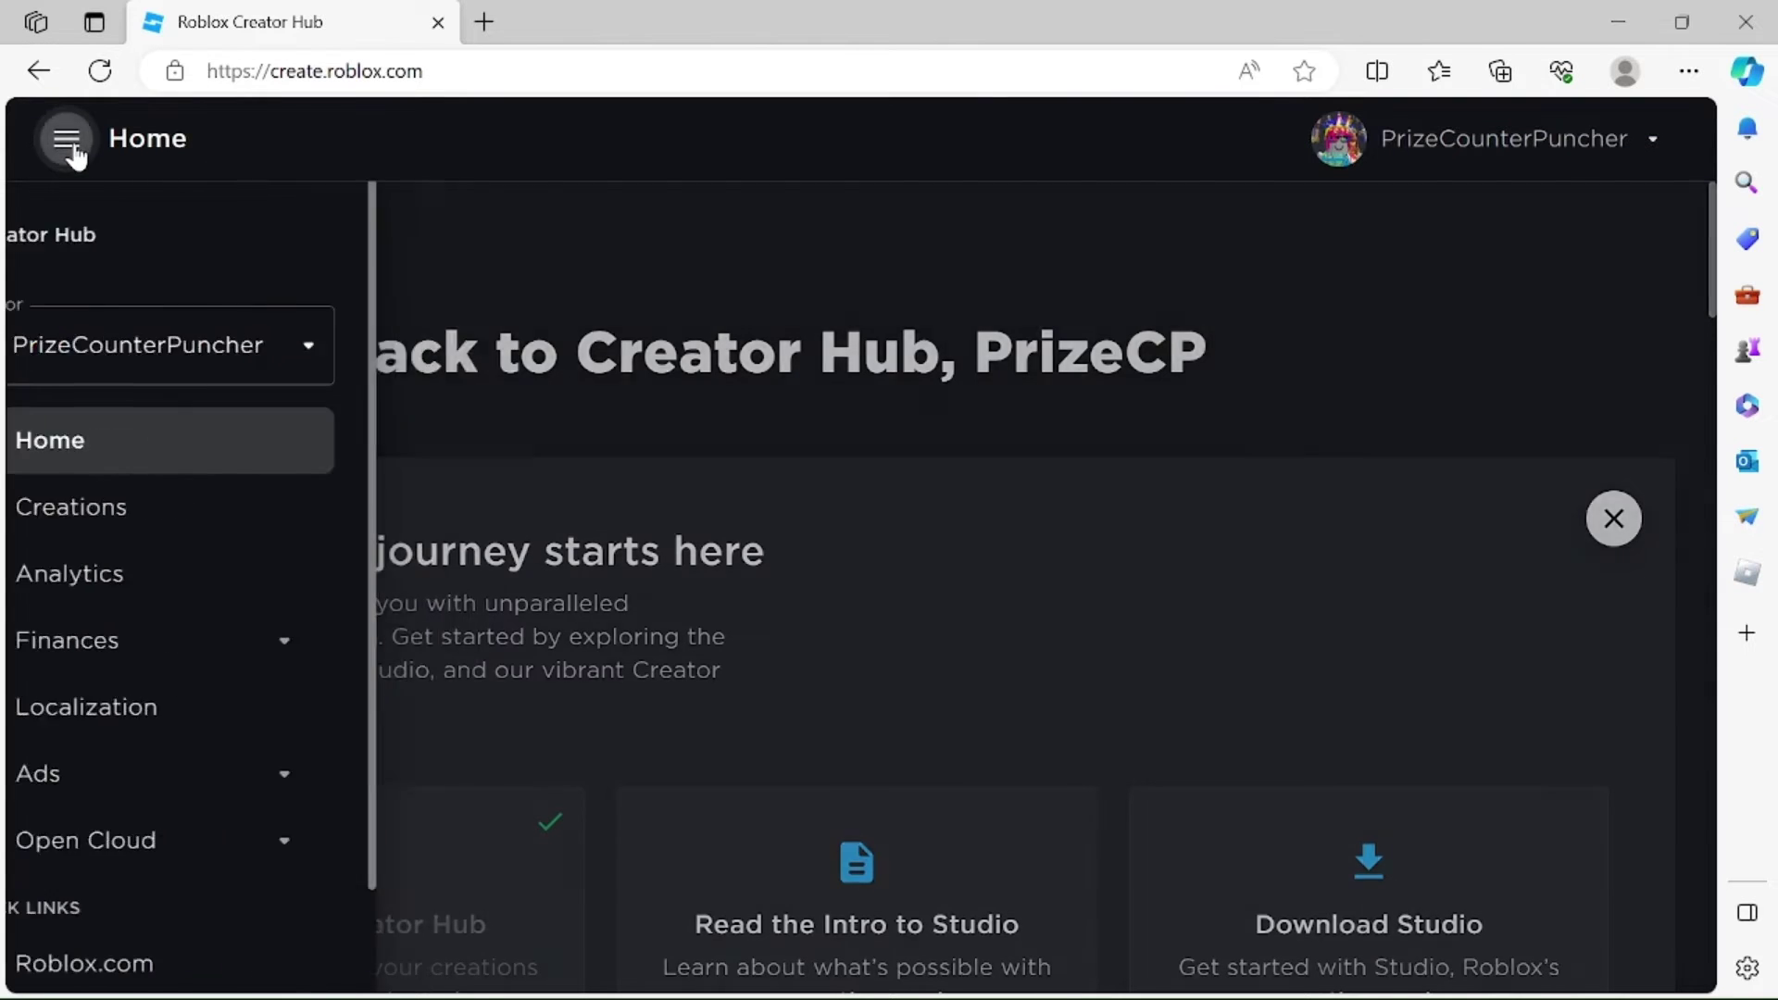
click(201, 515)
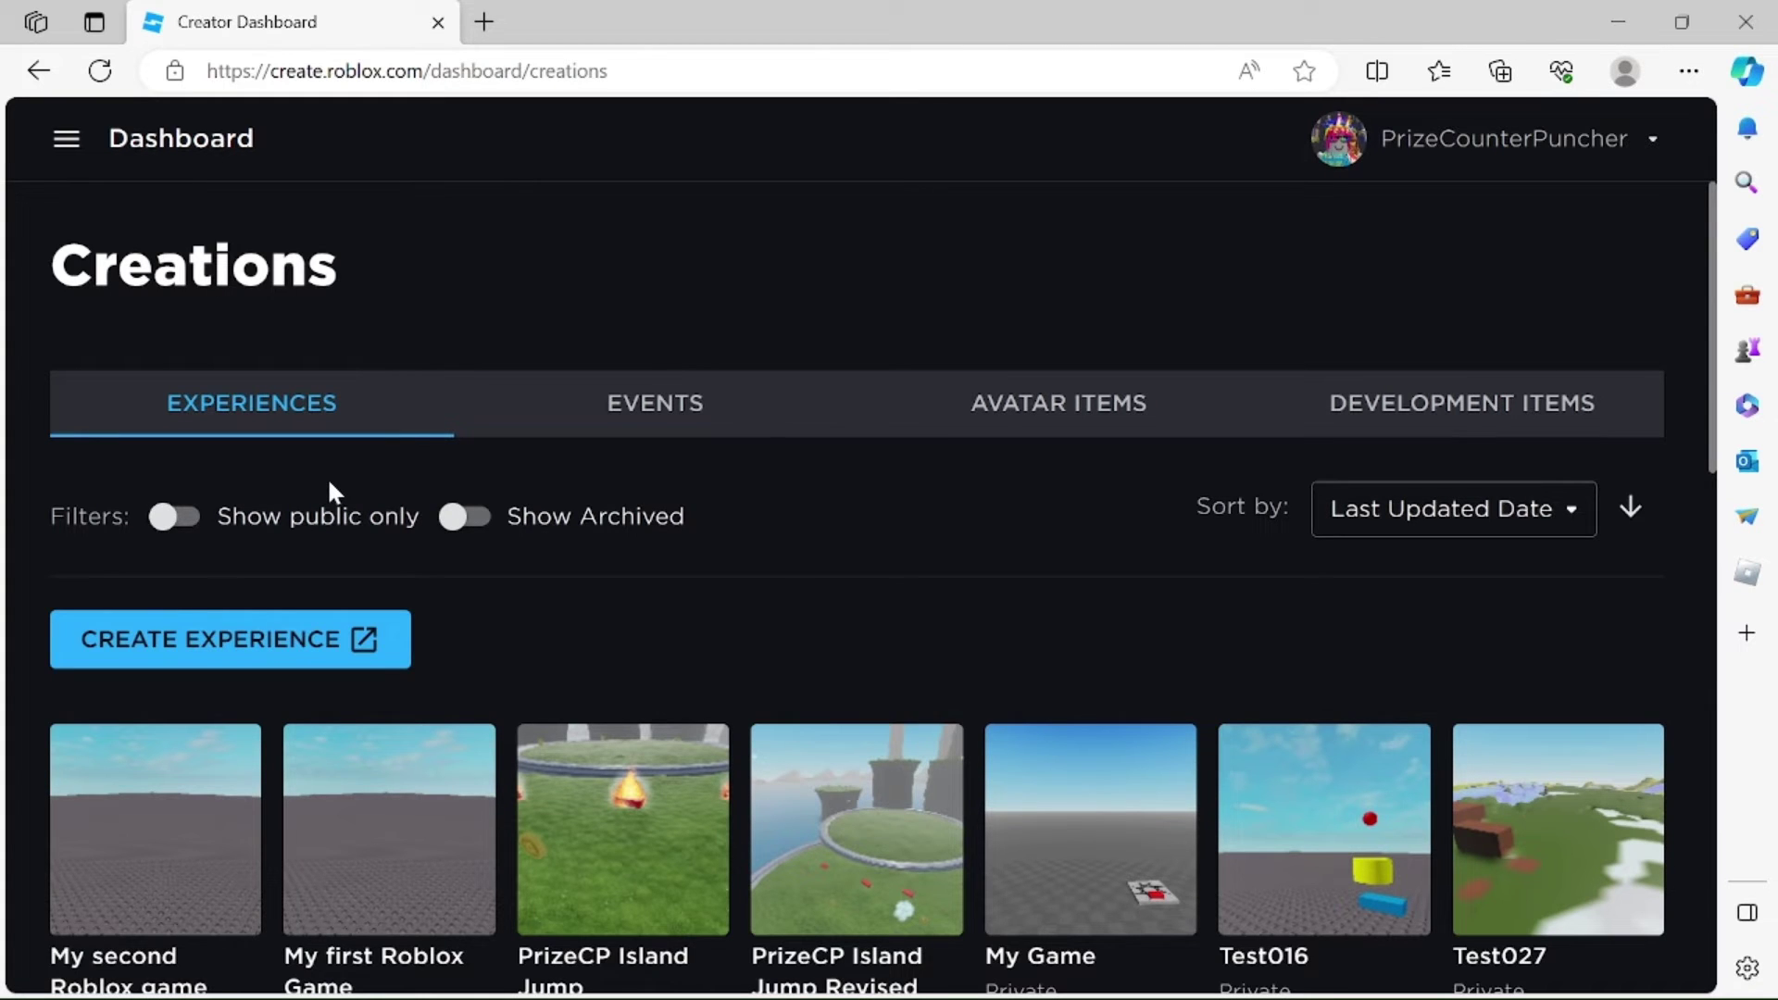
mouse_move(155, 830)
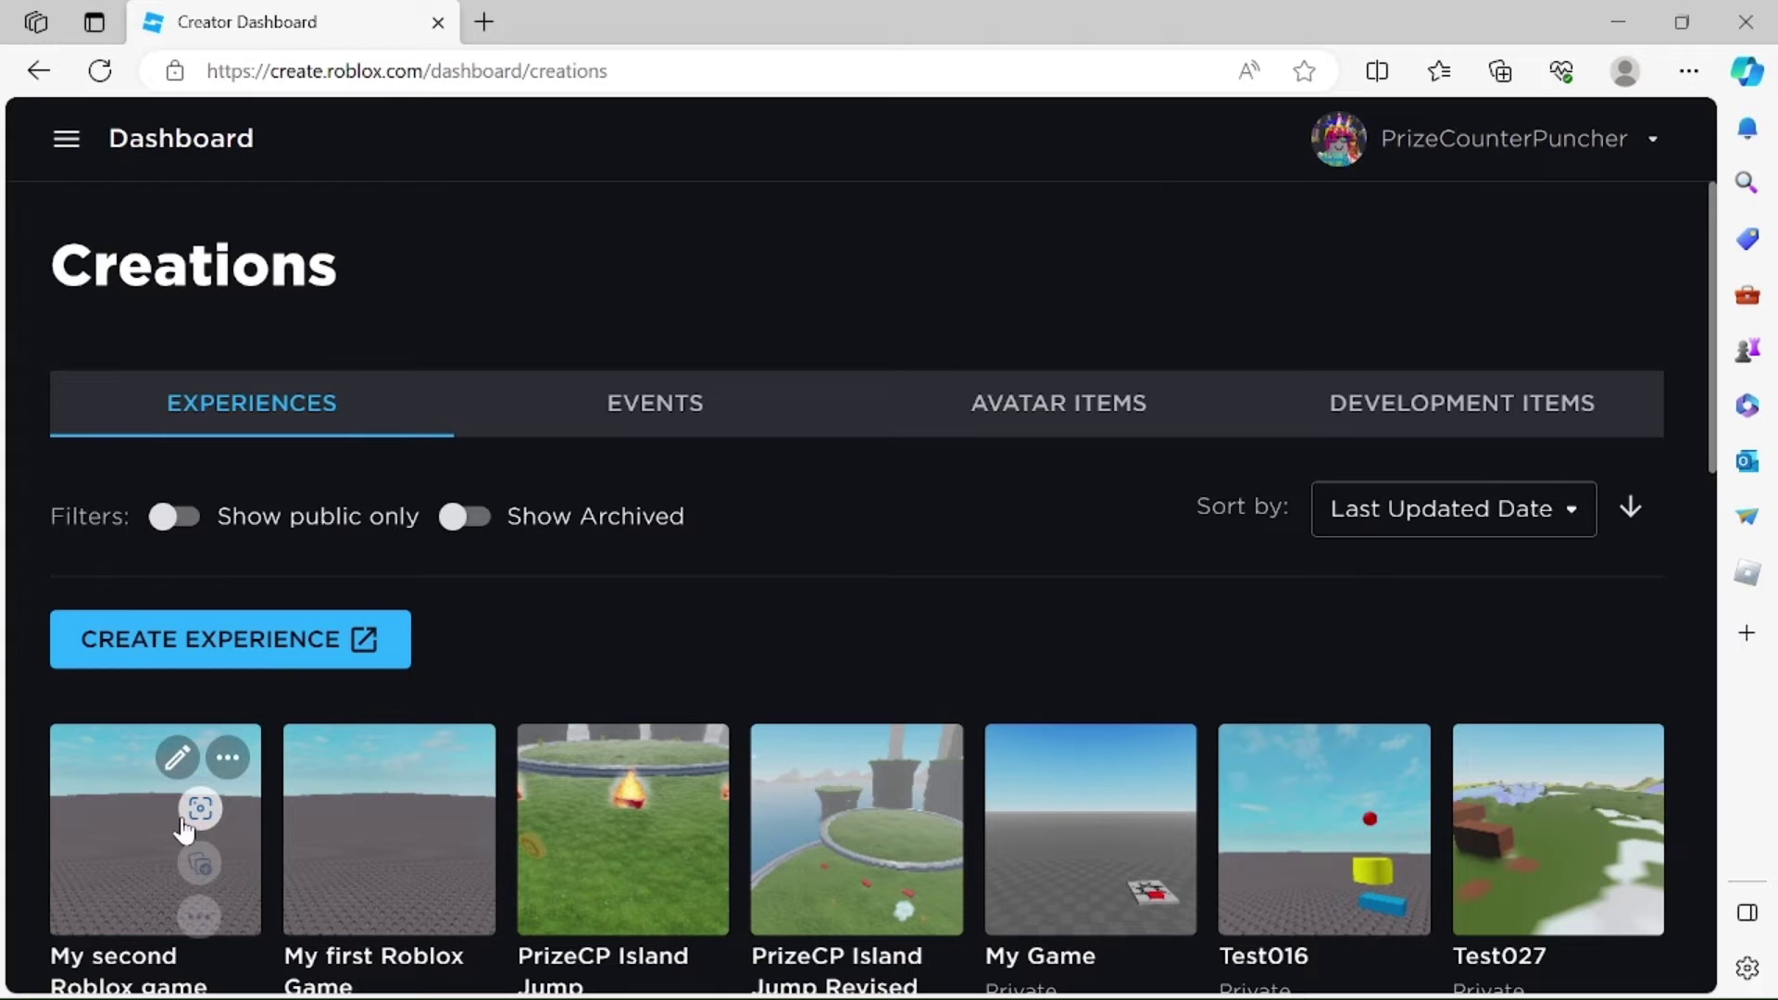
click(228, 758)
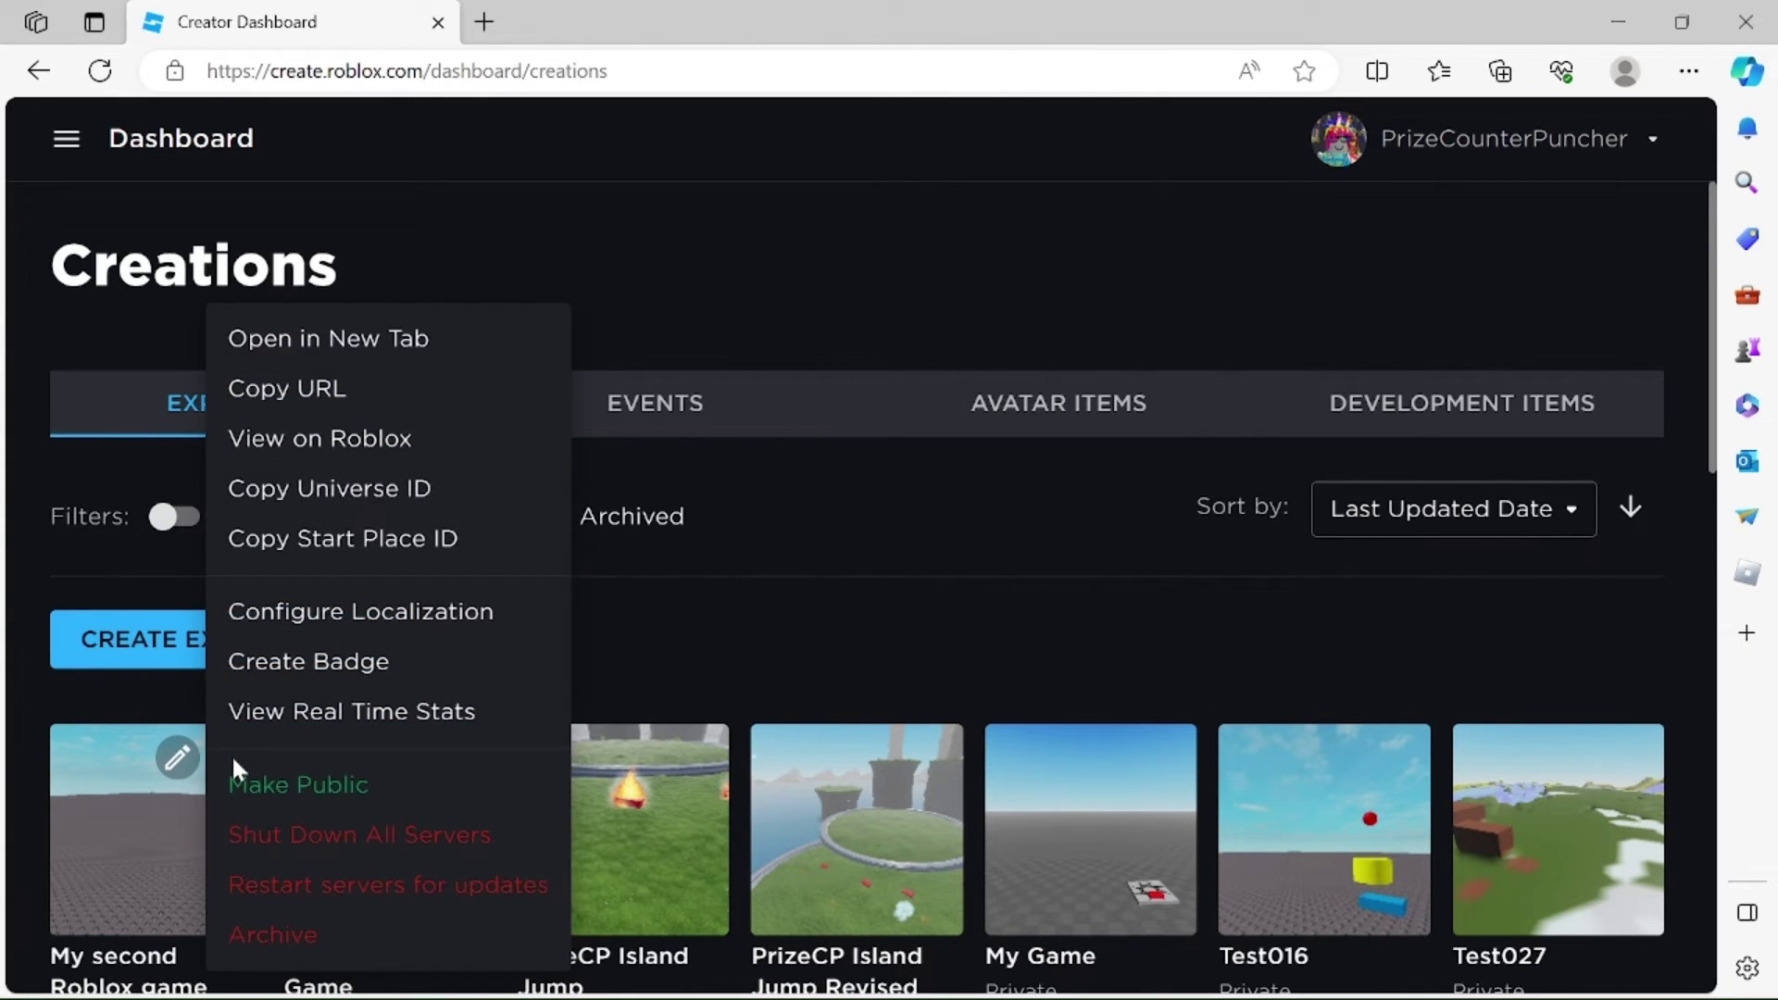
View My second Roblox game's page on Roblox and start playing it
click(389, 443)
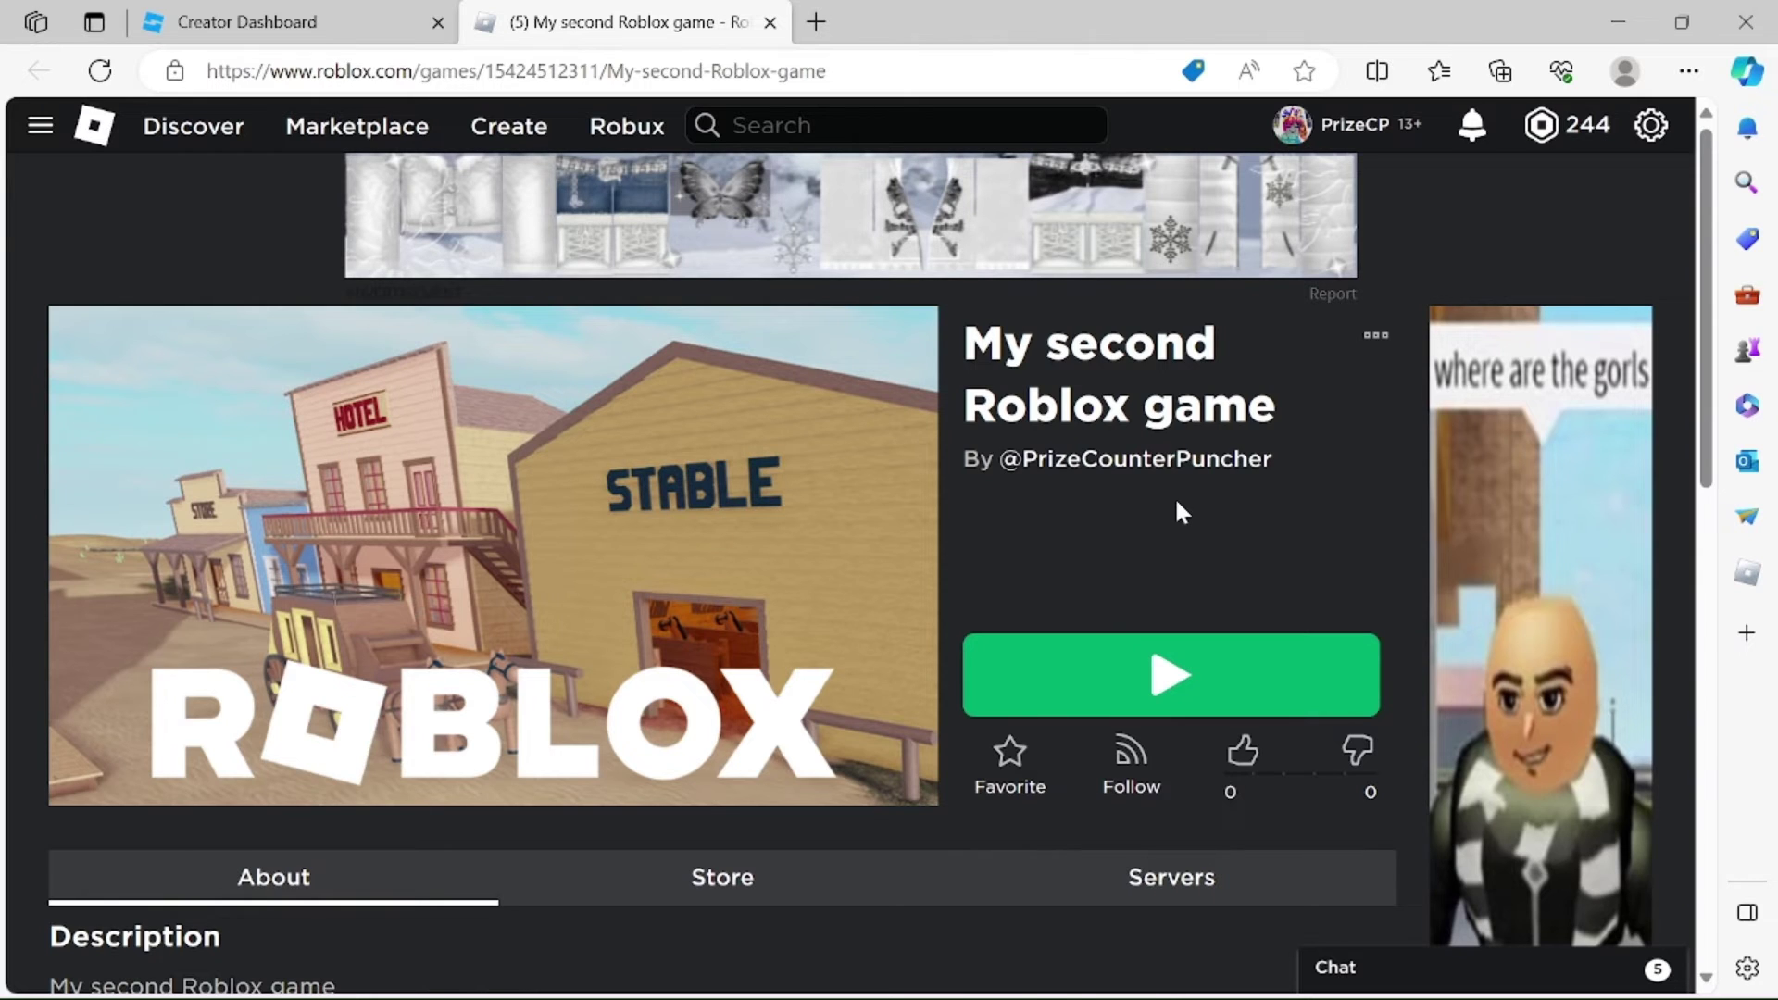
scroll(862, 494, down, 2)
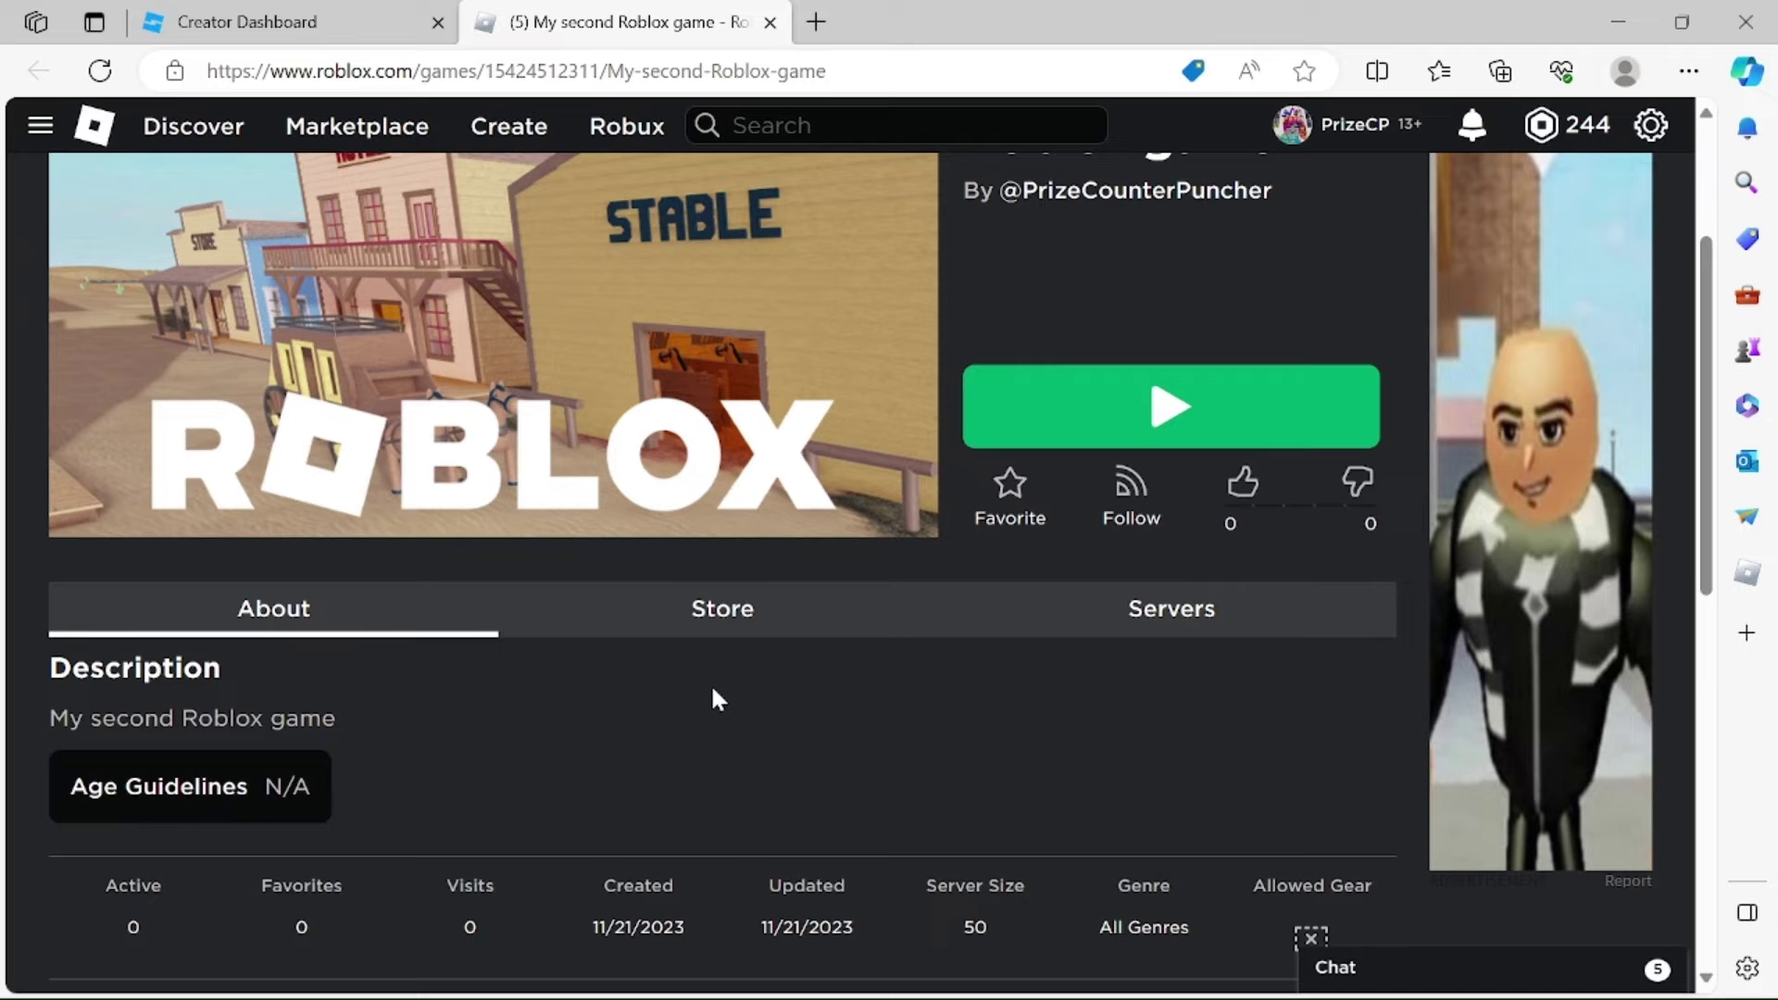
click(1158, 418)
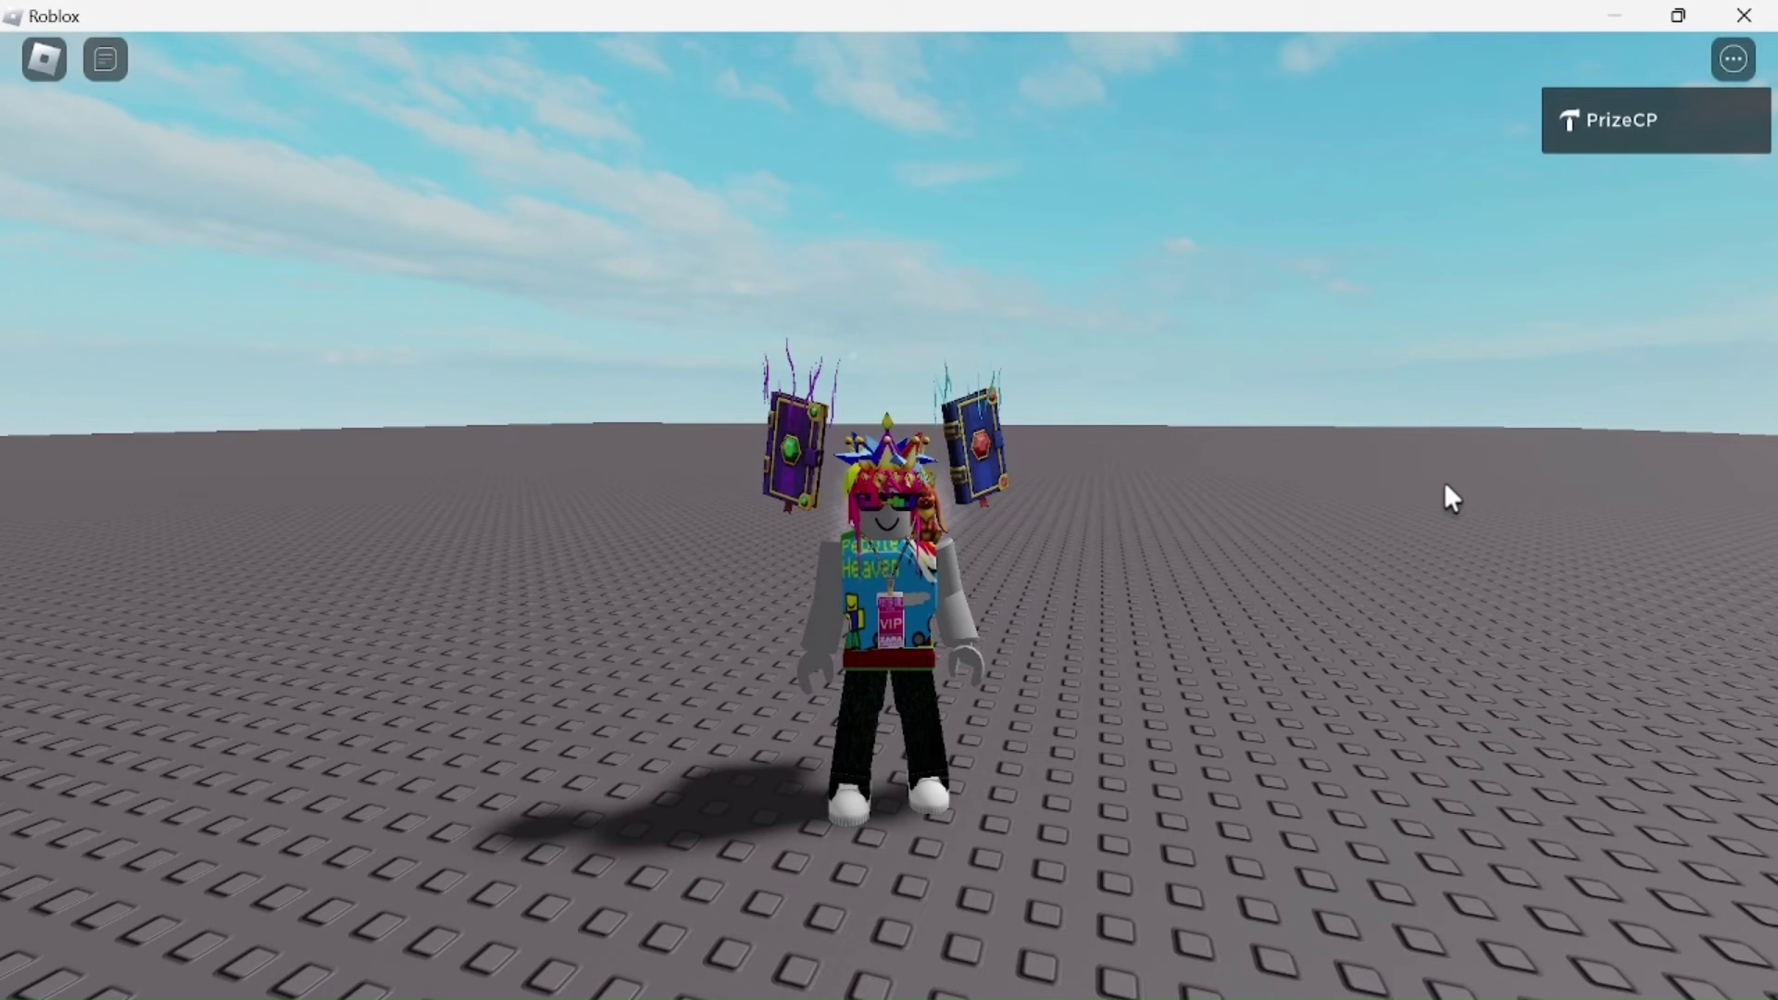
Walk the avatar backward with S and jump with Space
key(s)
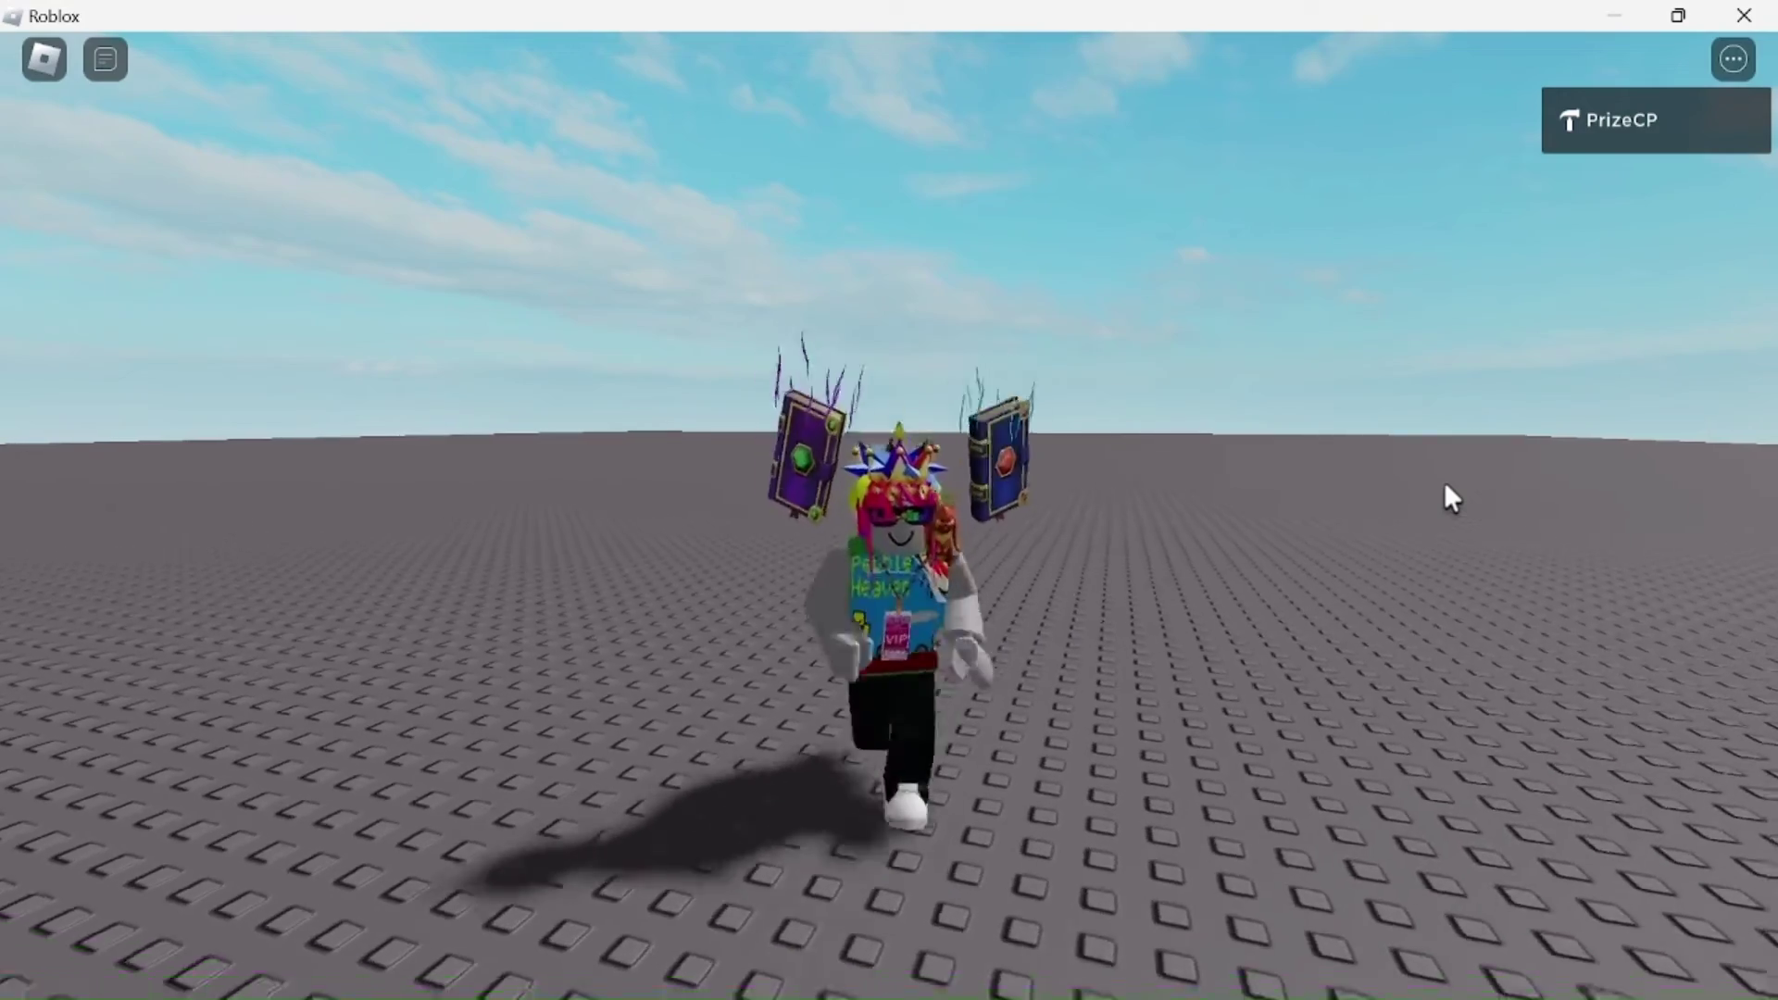
key(space)
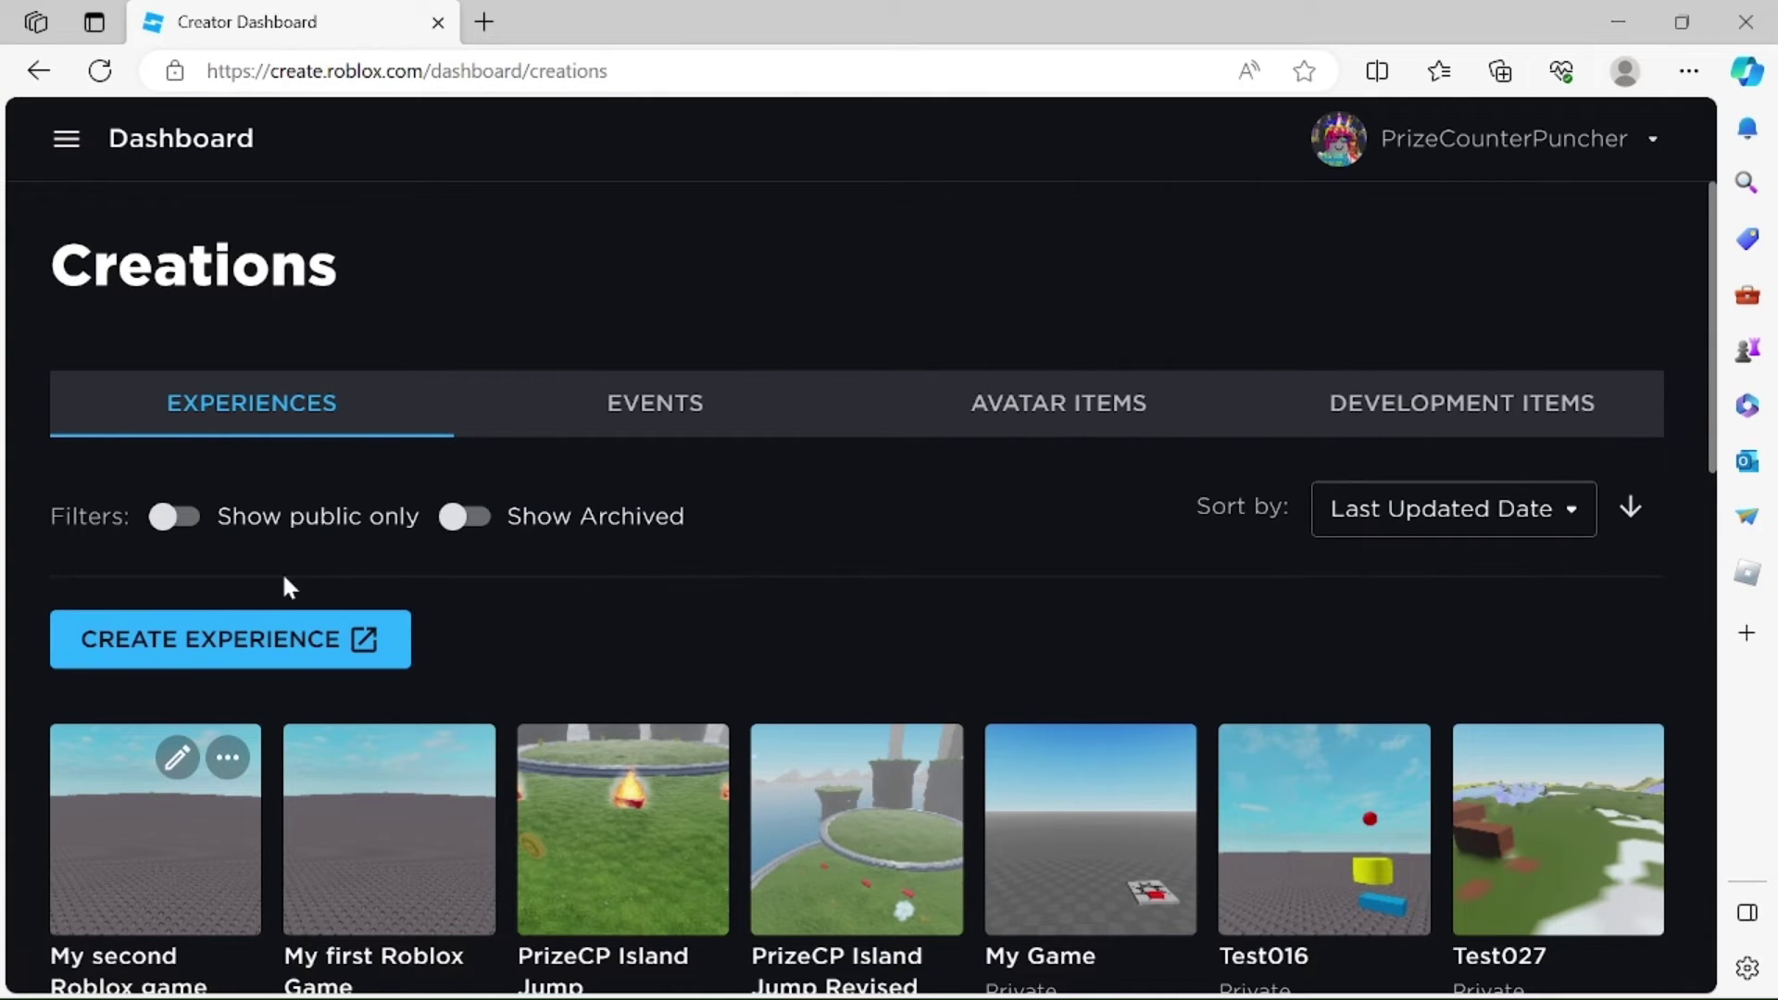
Start a new experience in Studio via Creator Hub's CREATE EXPERIENCE button
click(260, 649)
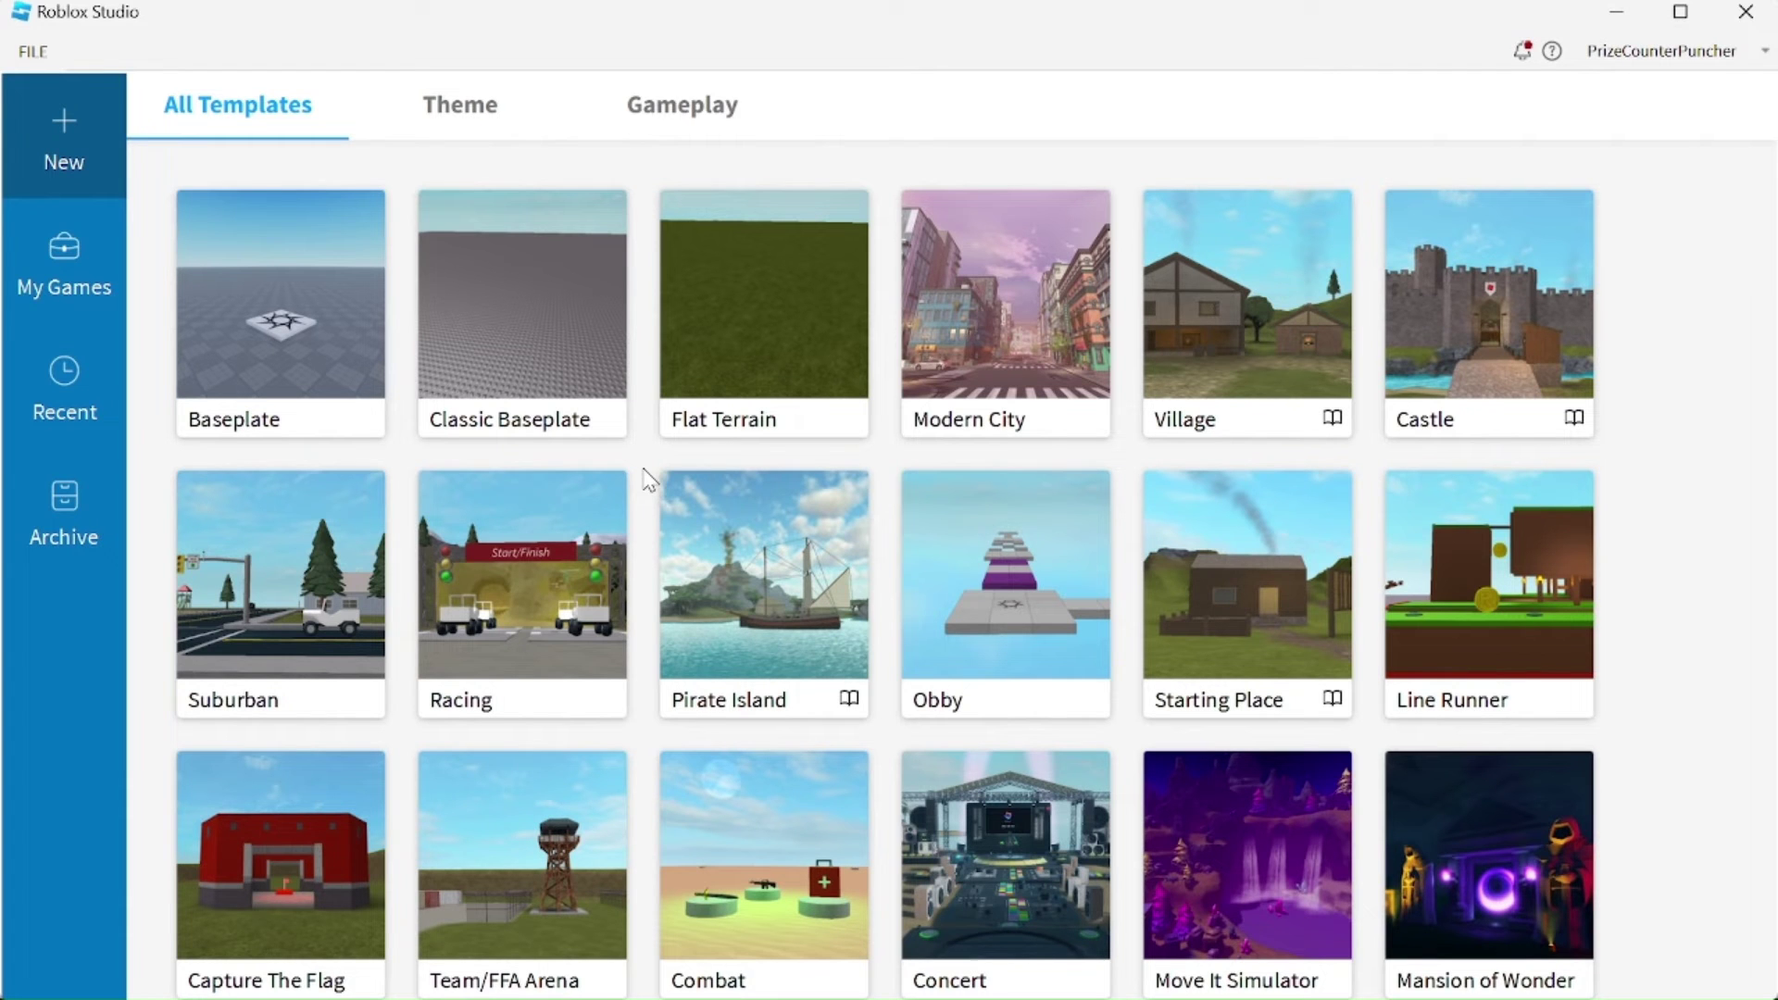